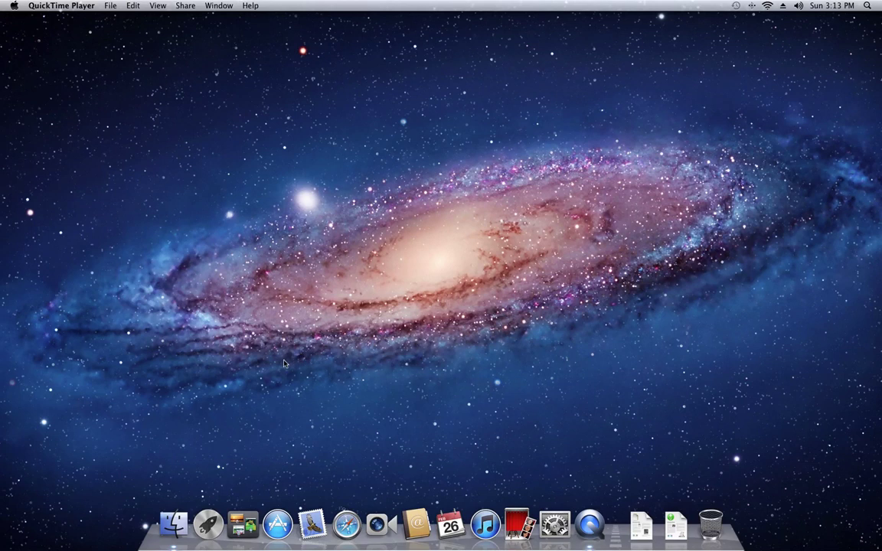
# Step: Open Terminal from the Utilities folder inside Applications
pyautogui.click(174, 523)
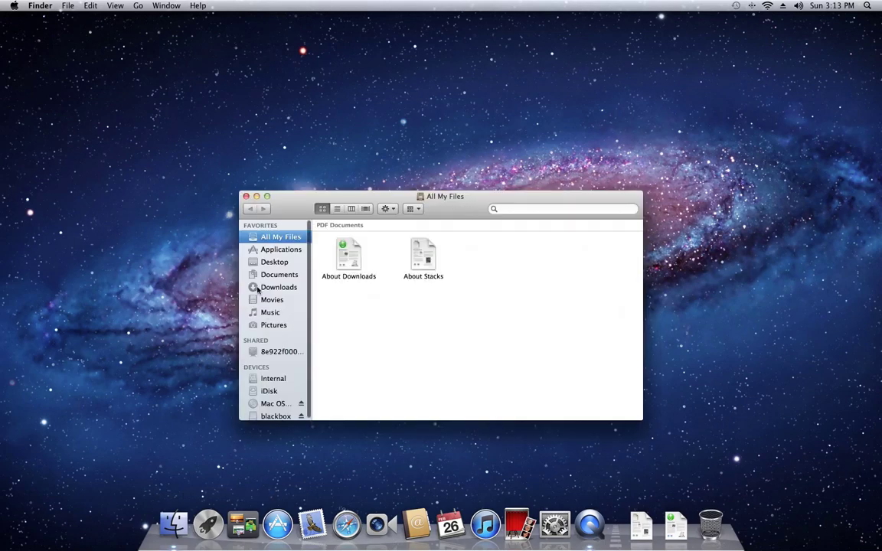
pyautogui.click(266, 254)
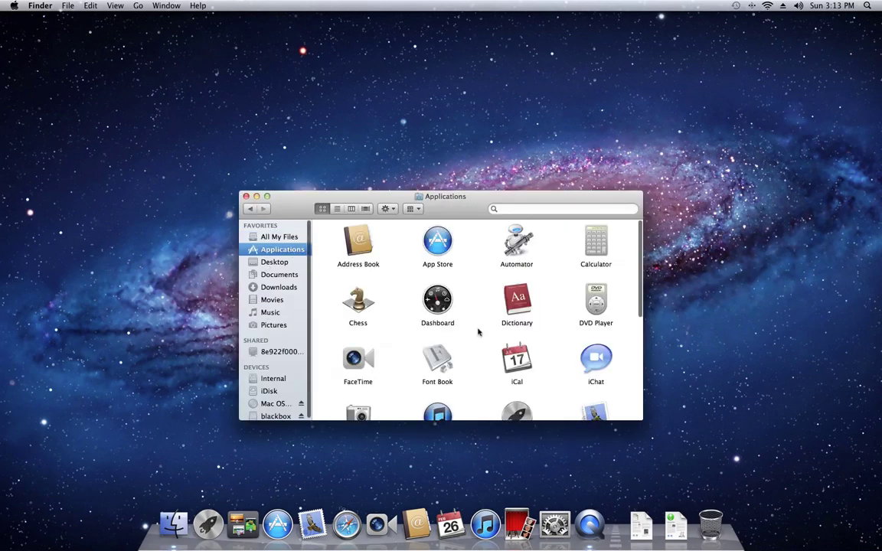
pyautogui.scroll(-2, 478, 332)
pyautogui.scroll(-5, 478, 332)
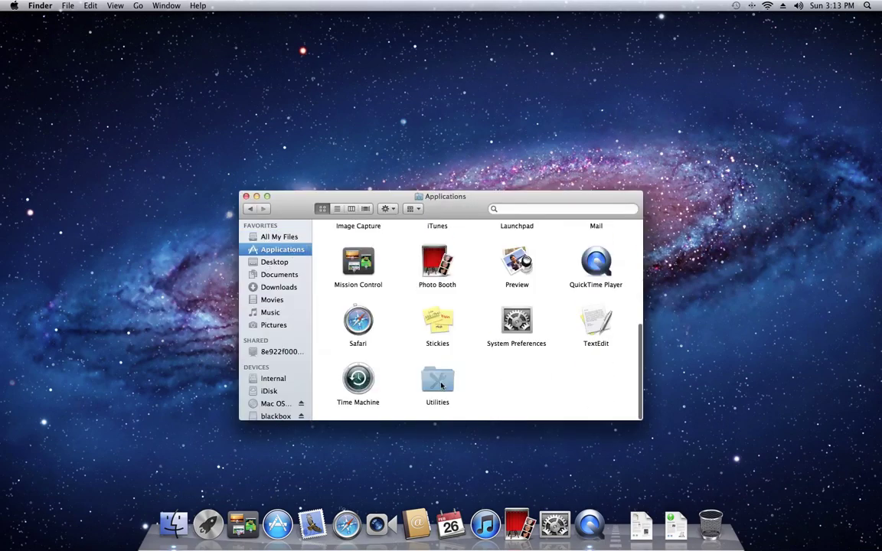
pyautogui.click(441, 385)
pyautogui.doubleClick(441, 385)
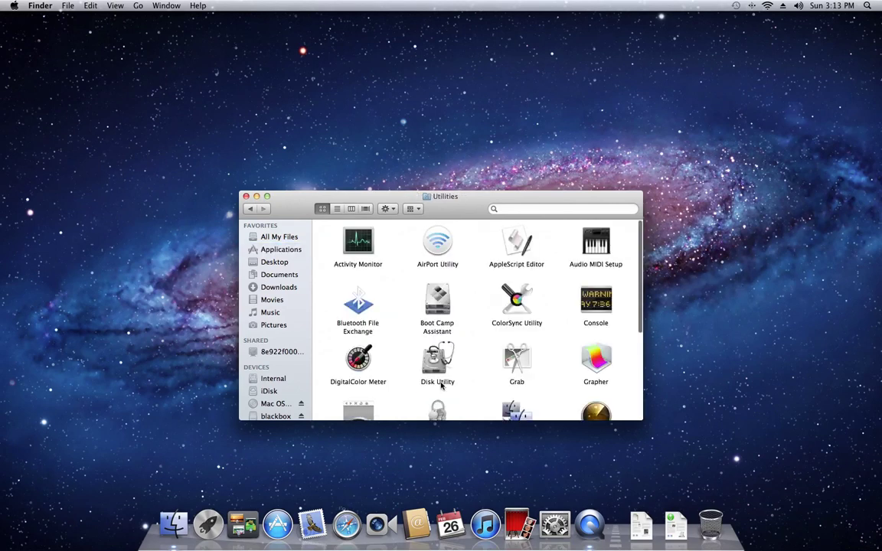
pyautogui.scroll(-5, 484, 385)
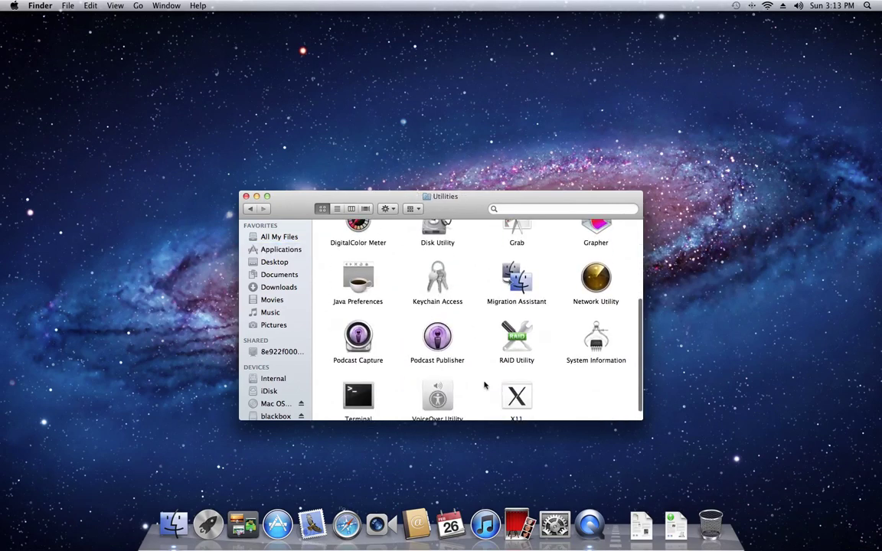
pyautogui.scroll(-2, 483, 385)
pyautogui.click(362, 391)
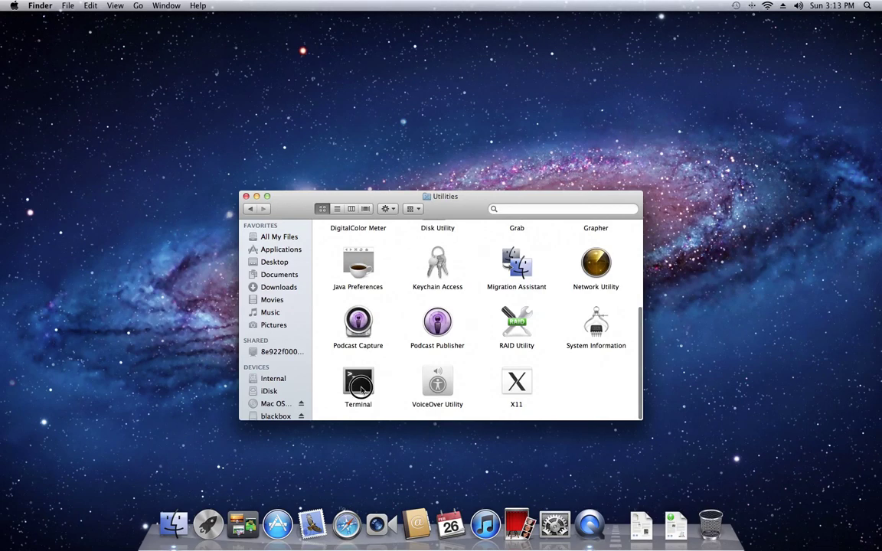
pyautogui.doubleClick(362, 390)
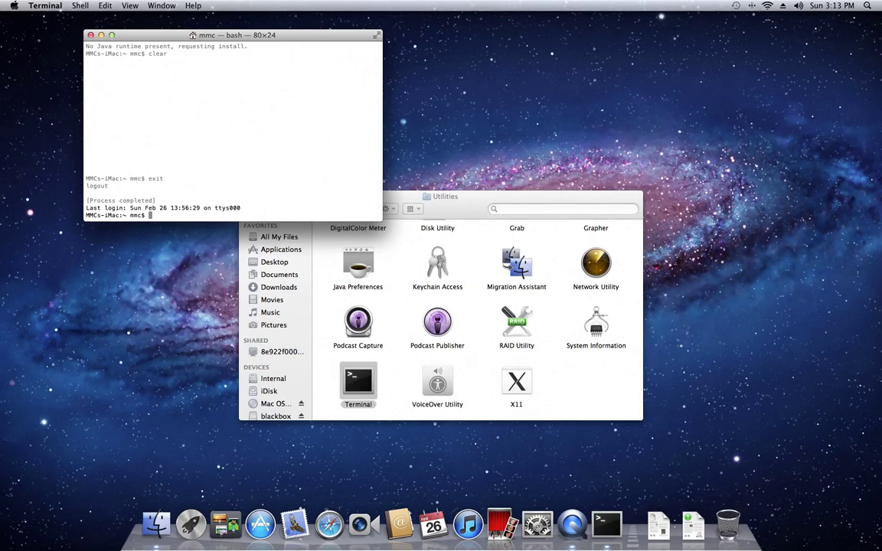
# Step: Clear the terminal and run the java command to trigger the Java runtime check
pyautogui.write('clear')
pyautogui.press('Return')
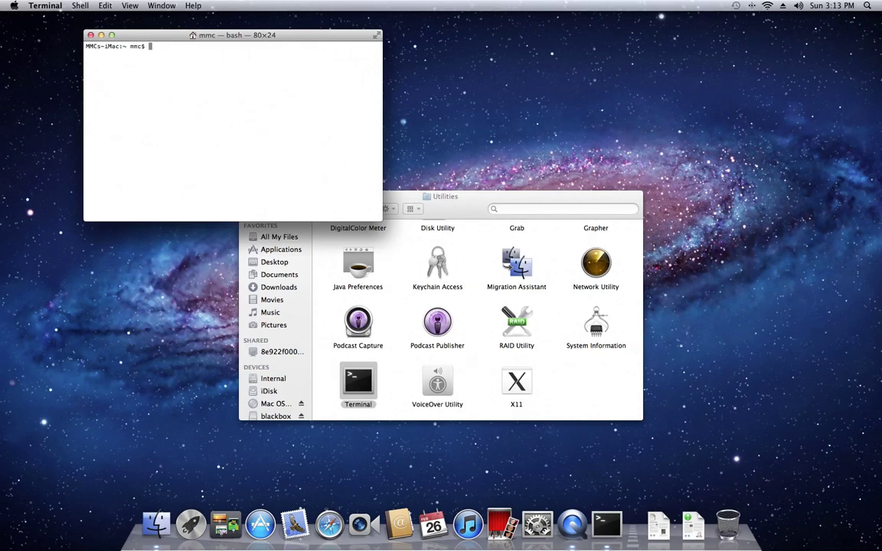
pyautogui.write('java')
pyautogui.press('Return')
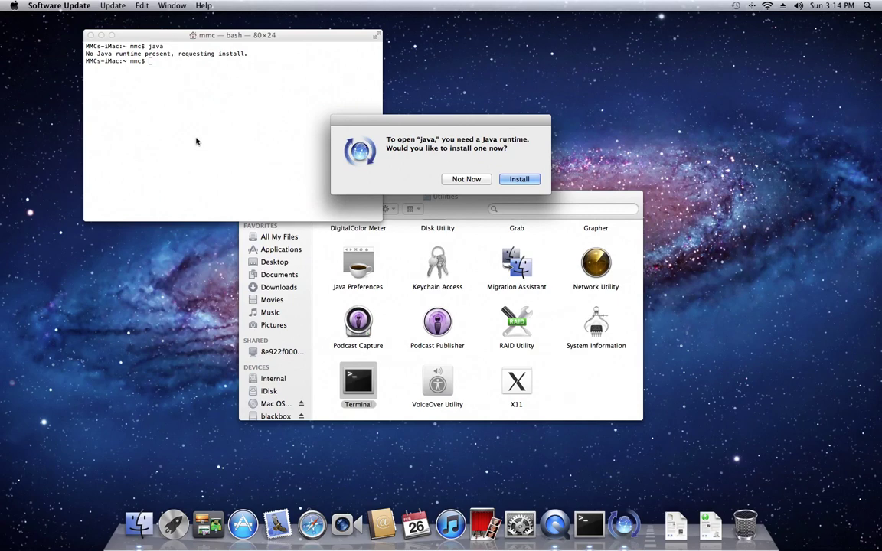
# Step: Install the Java runtime, accepting the Apple software license agreement, and close the Utilities window
pyautogui.click(517, 178)
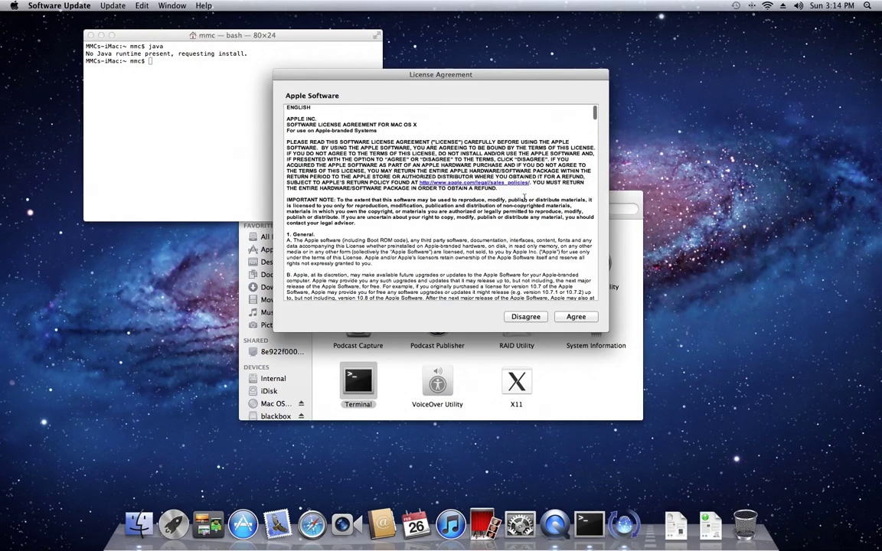
pyautogui.click(578, 316)
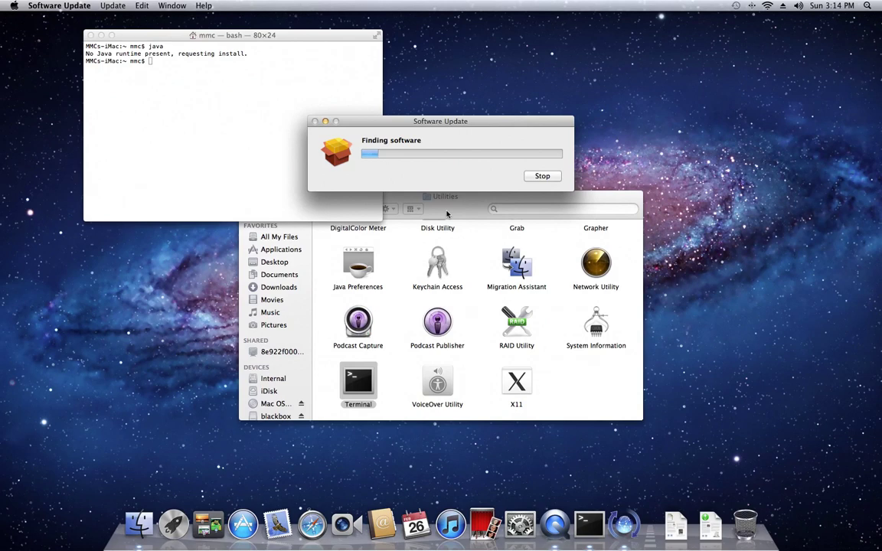
pyautogui.click(402, 196)
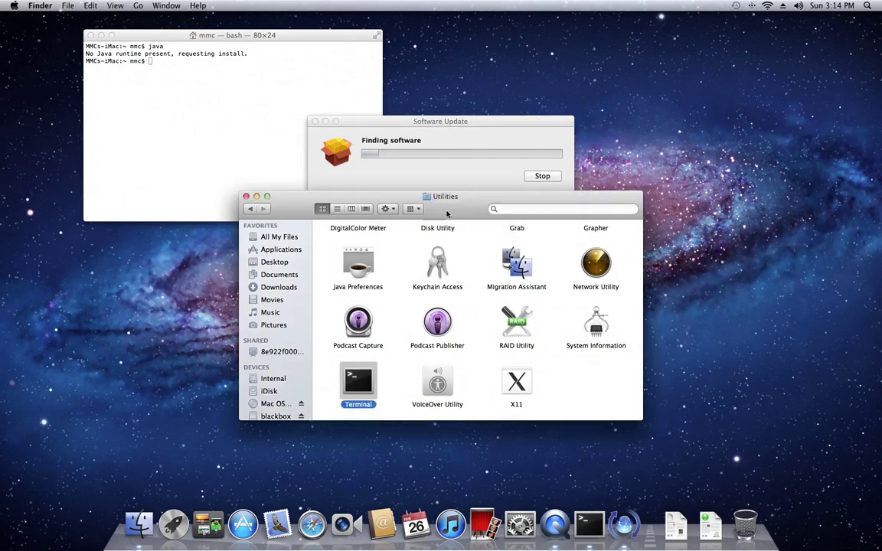
pyautogui.click(245, 196)
pyautogui.click(357, 181)
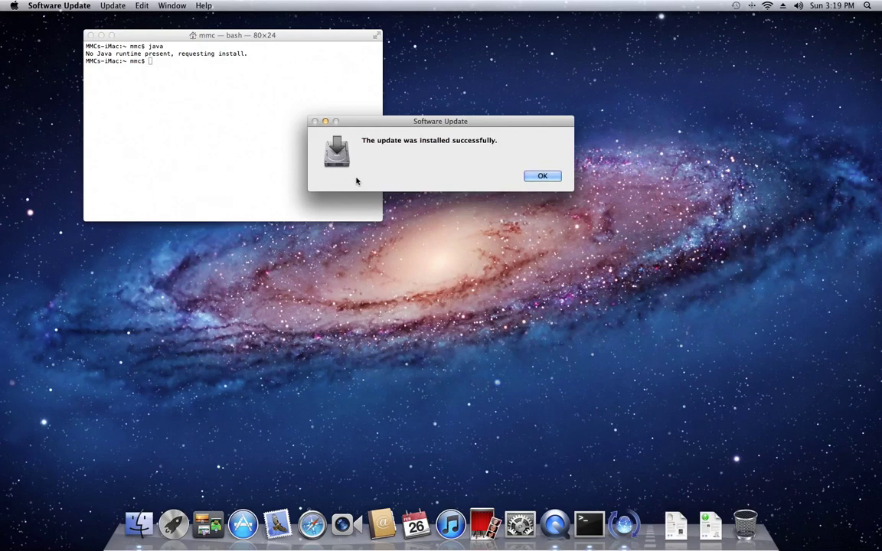
pyautogui.click(541, 176)
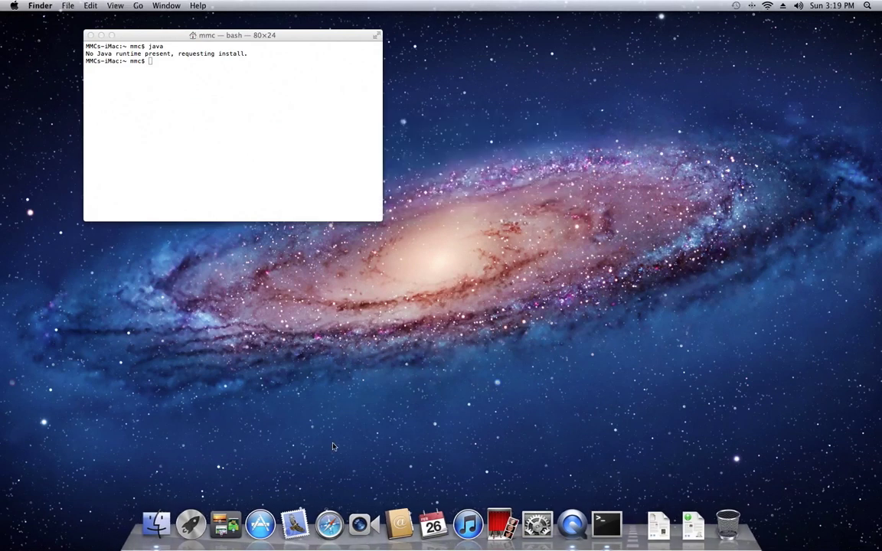
# Step: Switch to Safari and go to developer.android.com
pyautogui.click(329, 523)
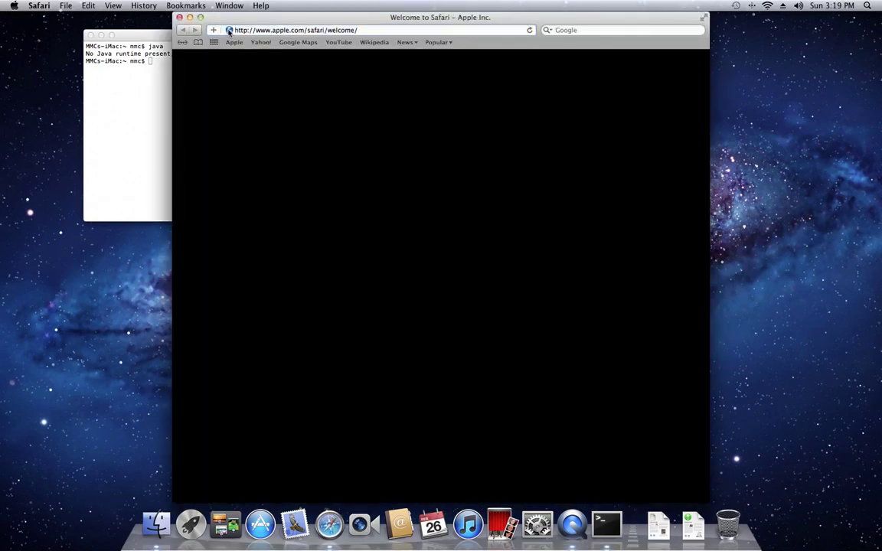
pyautogui.click(228, 31)
pyautogui.write('ev')
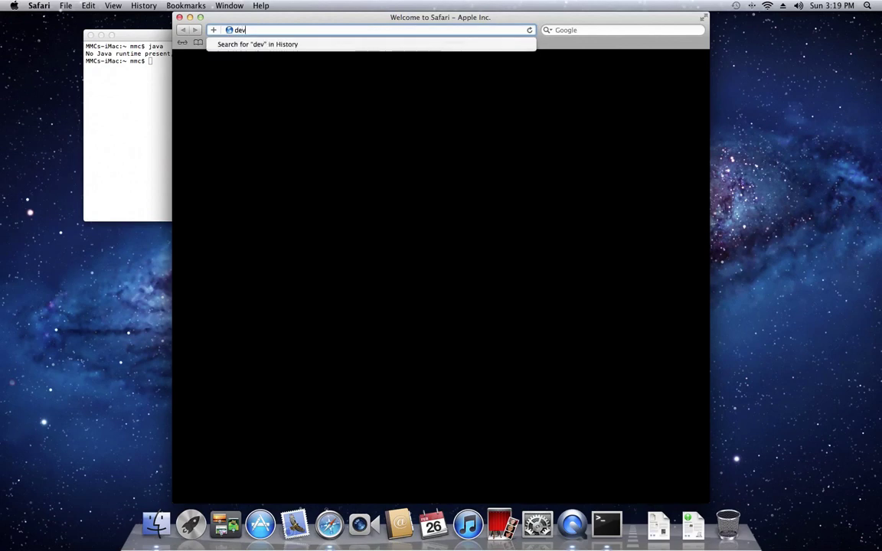
pyautogui.write('eloper.android.com')
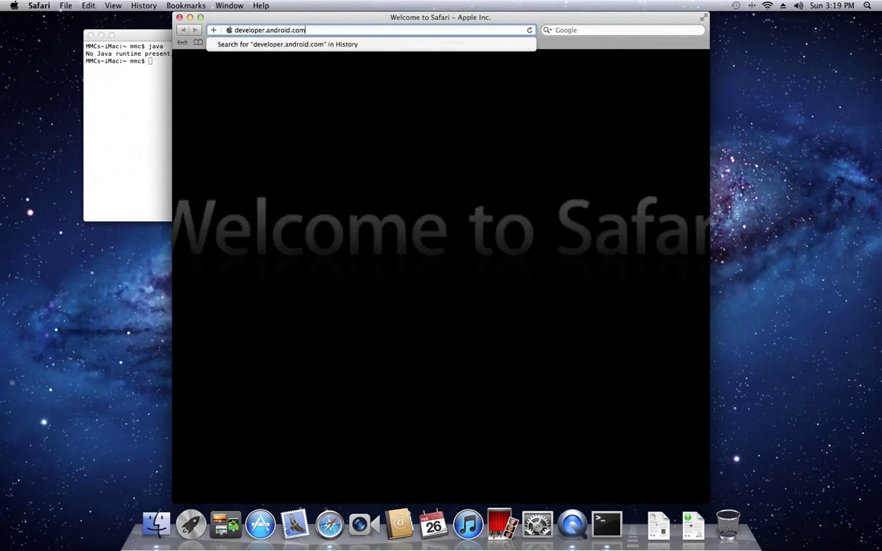
pyautogui.press('Return')
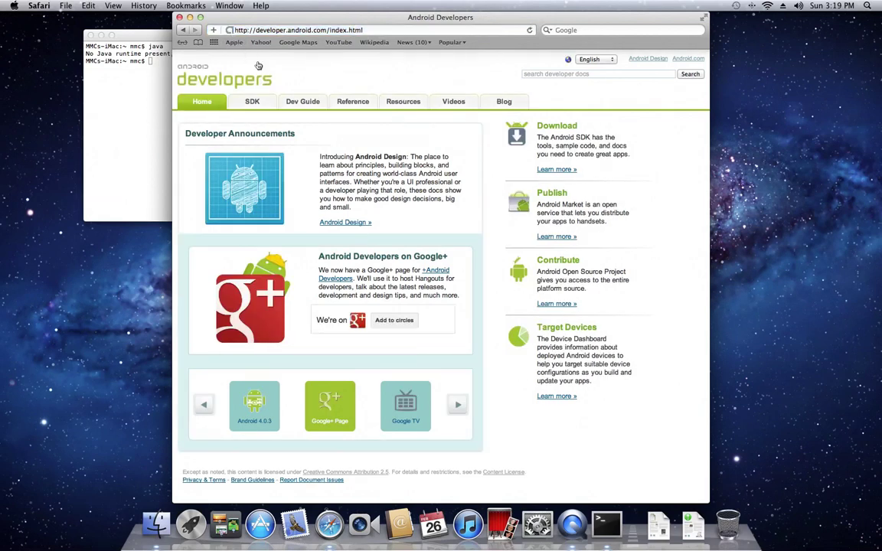
# Step: Download the Mac OS X package android-sdk_r16-macosx.zip from the Android SDK page and check its download progress
pyautogui.click(253, 104)
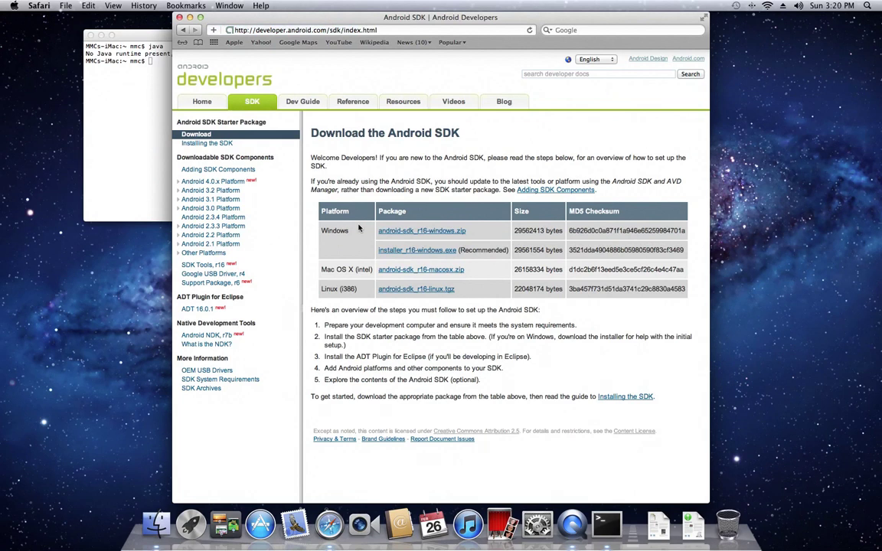
pyautogui.click(406, 270)
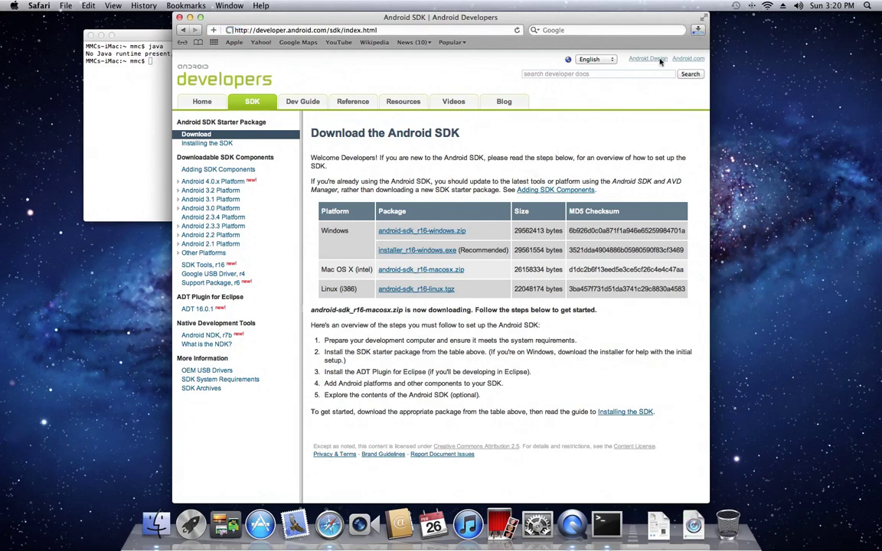
pyautogui.click(697, 31)
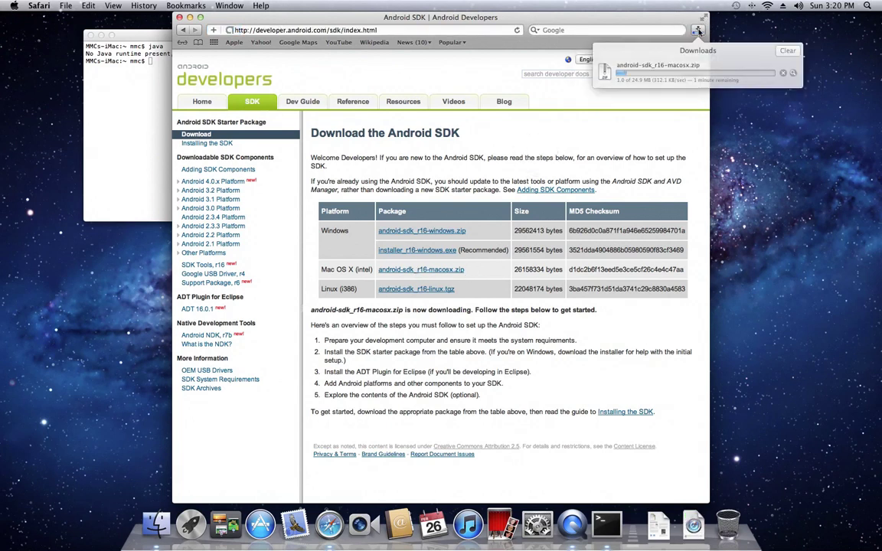
pyautogui.click(697, 31)
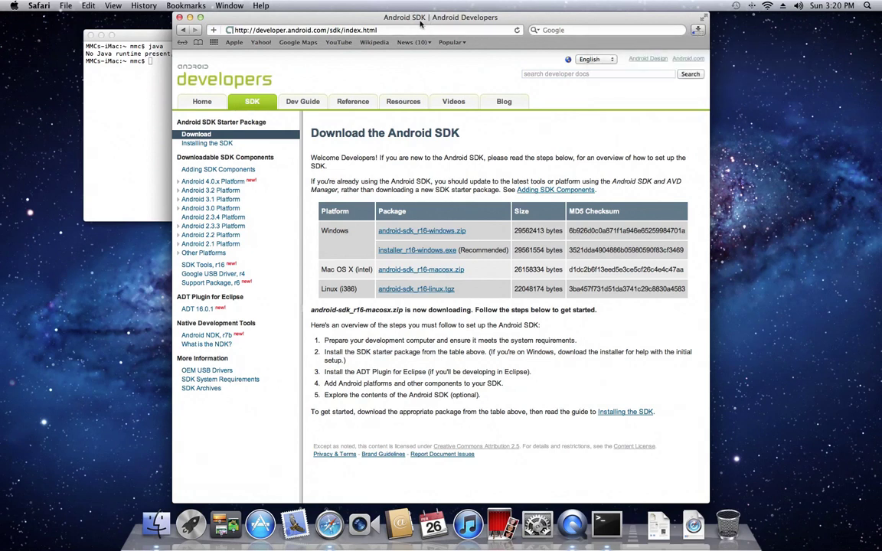
# Step: Search Google for "eclipse" in a new tab and open the Downloads page of the Eclipse Foundation site
pyautogui.press('super+t')
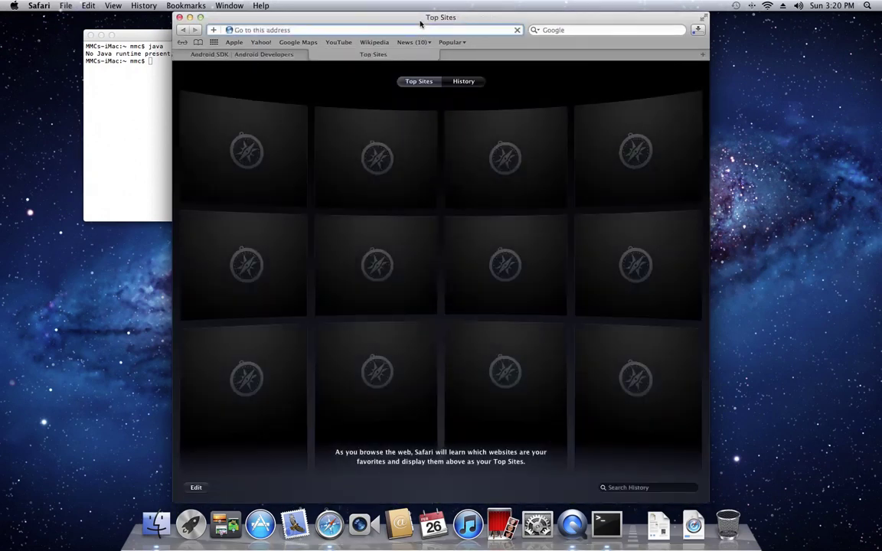
pyautogui.press('Tab')
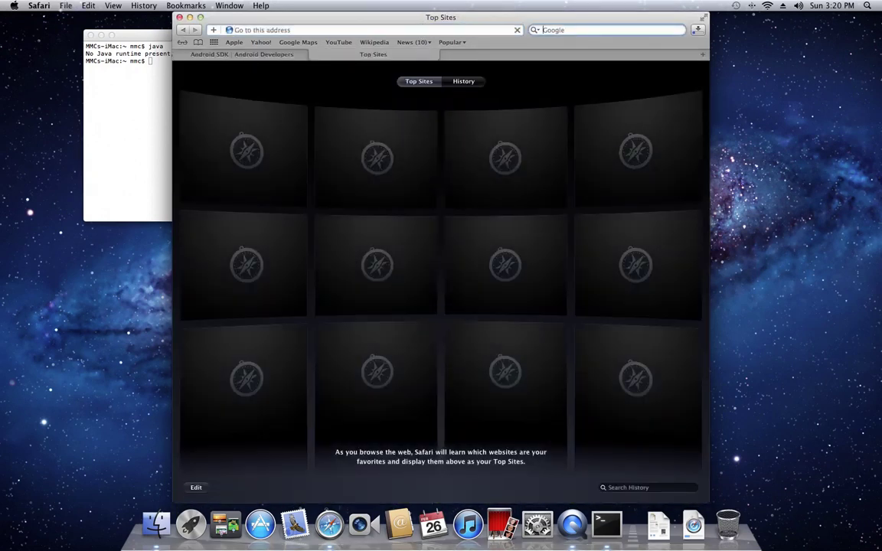
pyautogui.write('eclipse')
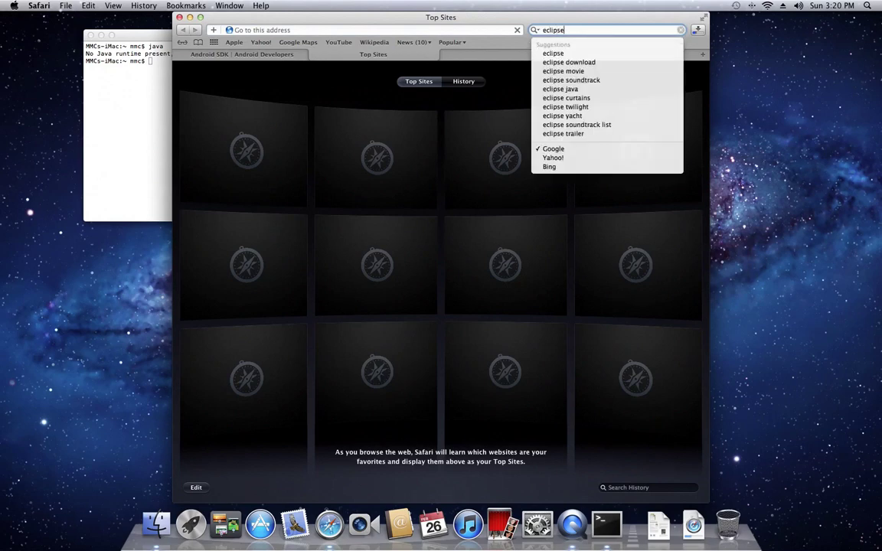
pyautogui.press('Return')
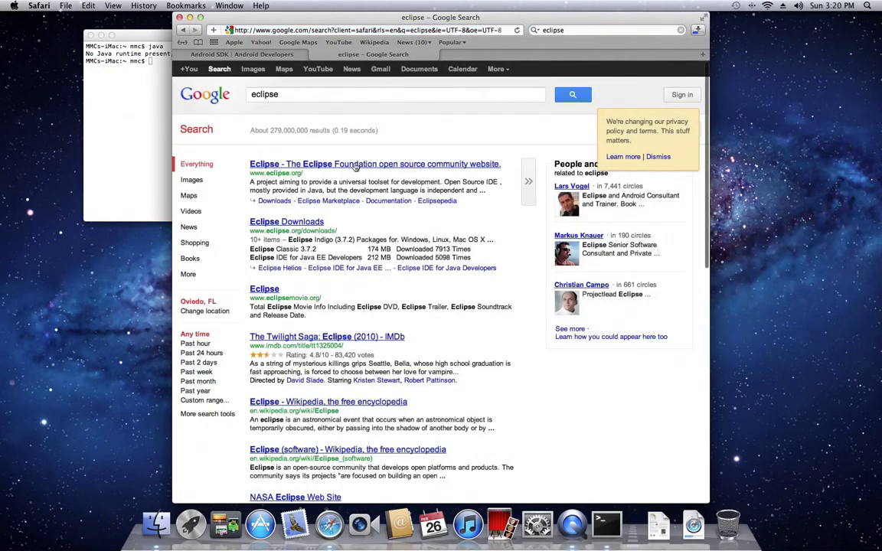
pyautogui.click(310, 164)
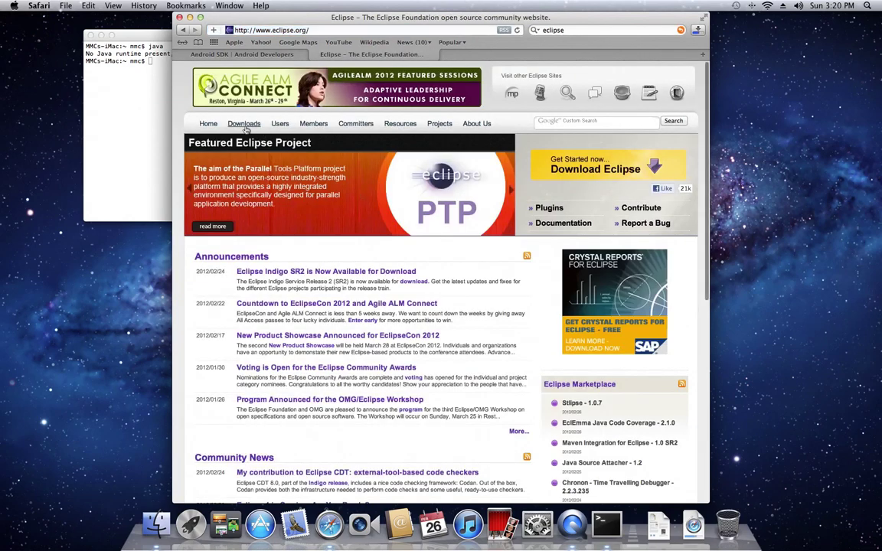
pyautogui.click(245, 127)
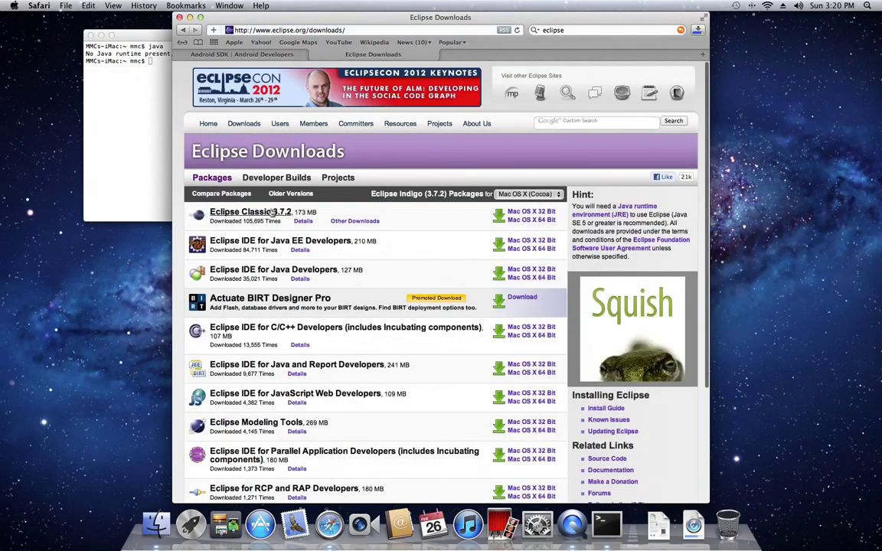
# Step: Download the Mac OS X 64 Bit build of Eclipse Classic 3.7.2 using the direct link to the file
pyautogui.click(545, 212)
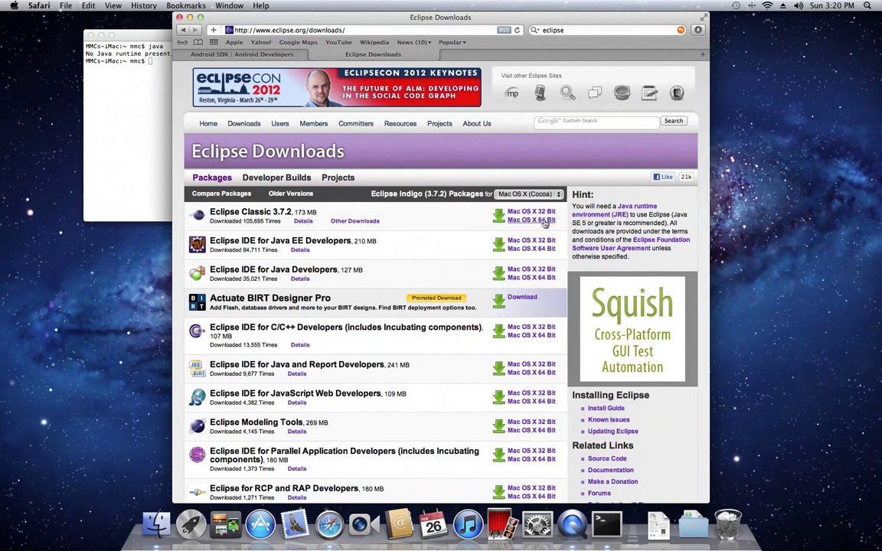
pyautogui.click(540, 220)
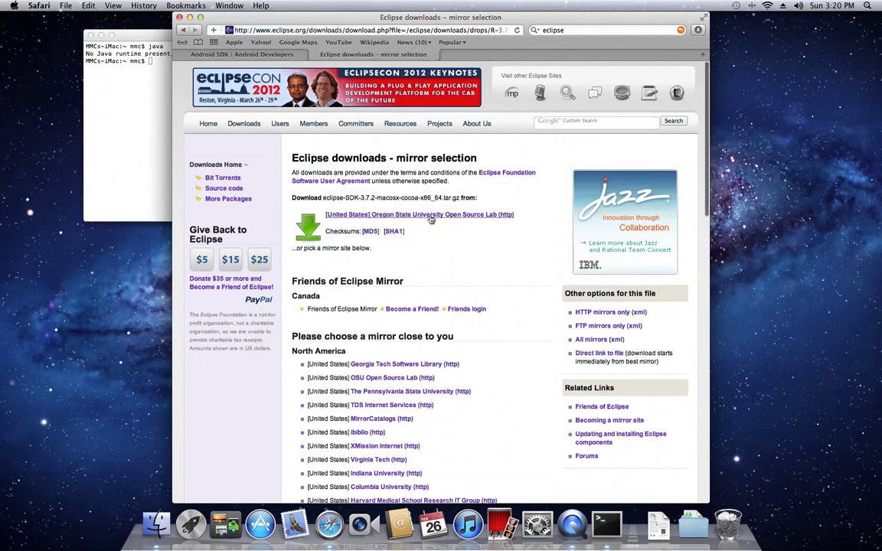
pyautogui.click(602, 355)
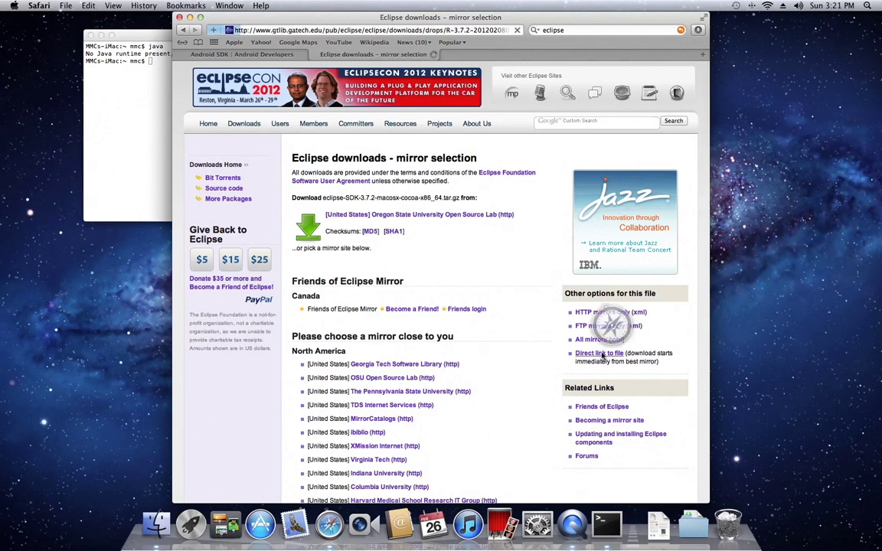
# Step: Check the progress of the Eclipse SDK archive in the downloads list
pyautogui.click(697, 30)
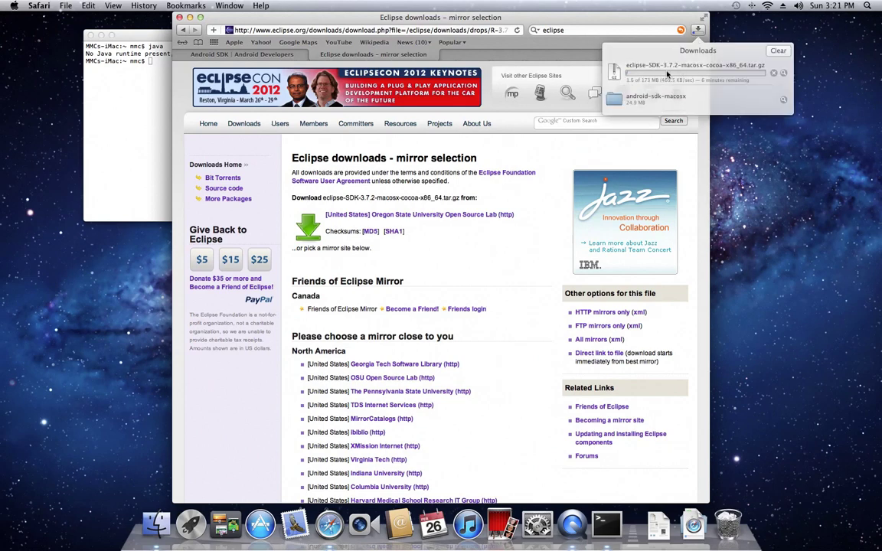
pyautogui.click(393, 52)
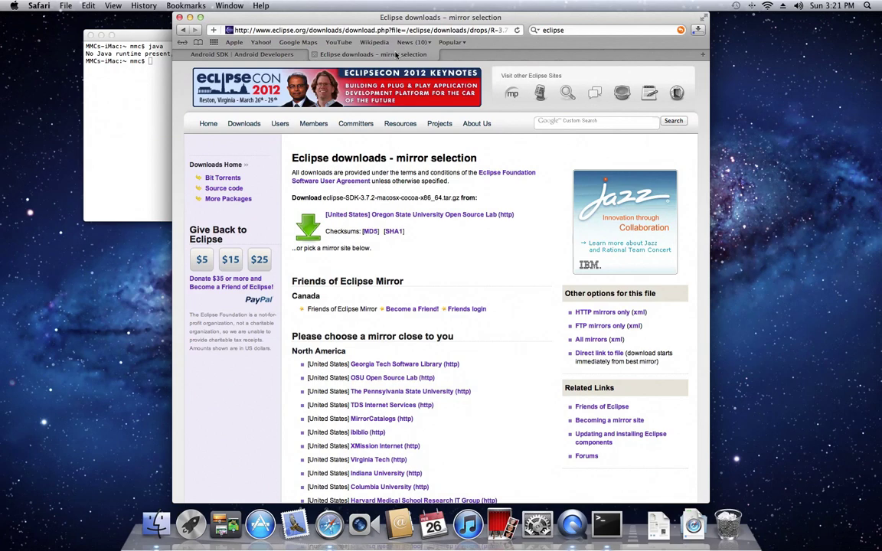
pyautogui.click(697, 31)
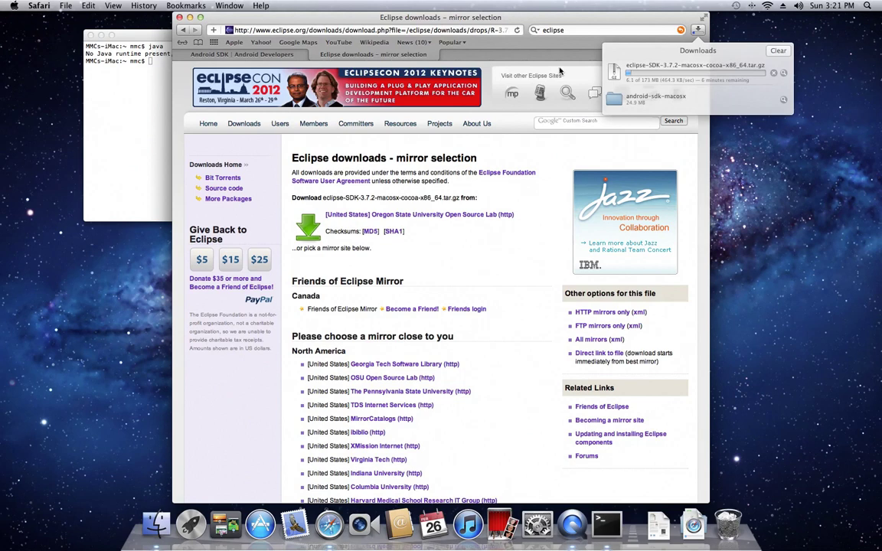
pyautogui.click(307, 54)
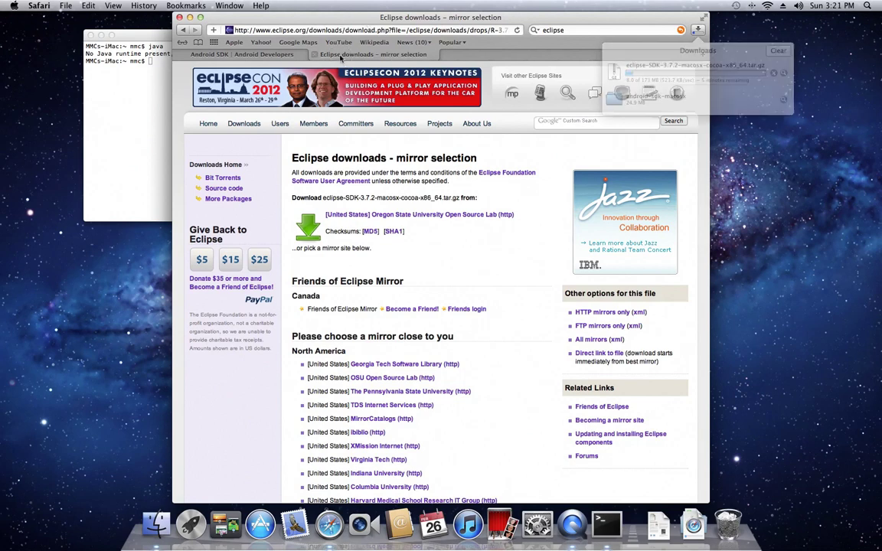
# Step: Switch to Finder, show the Downloads folder and select the android-sdk-macosx folder
pyautogui.click(156, 523)
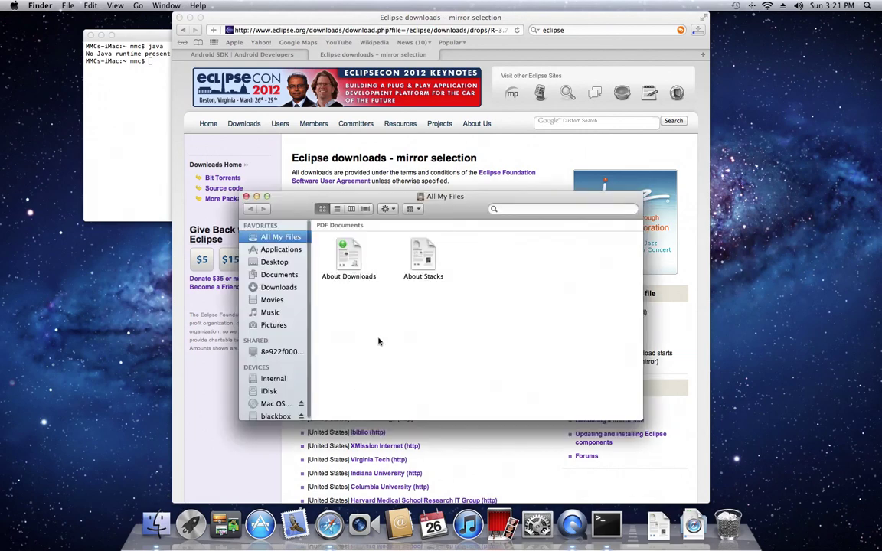
pyautogui.click(274, 288)
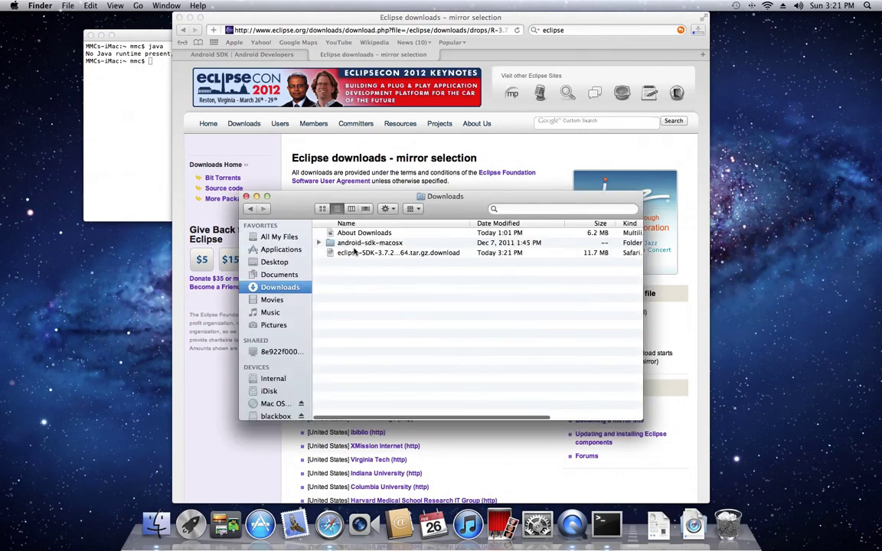
pyautogui.click(401, 242)
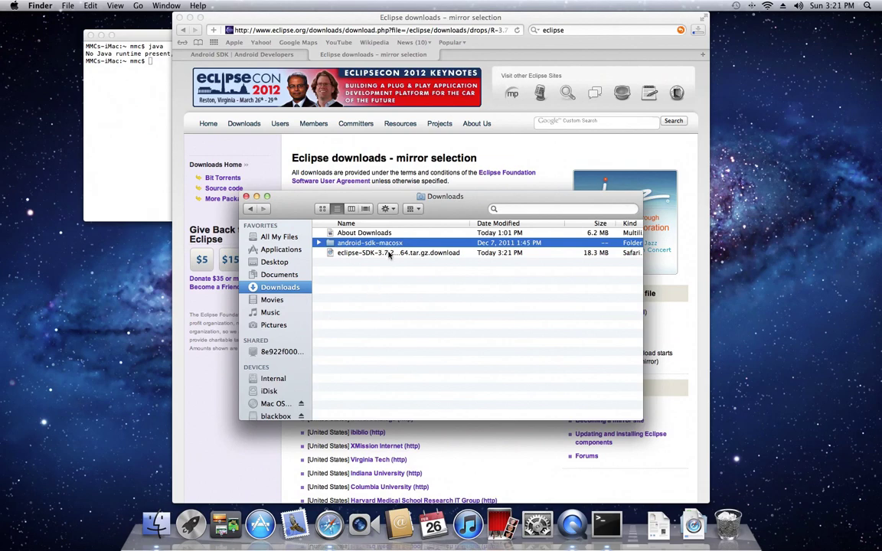
# Step: Open a second Finder window and navigate from the Desktop up through Users to the account's home folder
pyautogui.press('super+o')
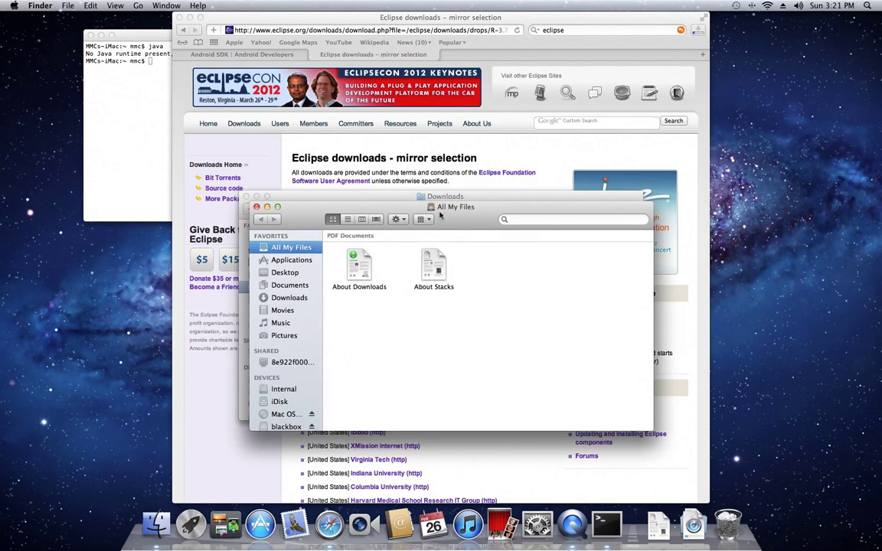
pyautogui.rightClick(440, 216)
pyautogui.click(439, 212)
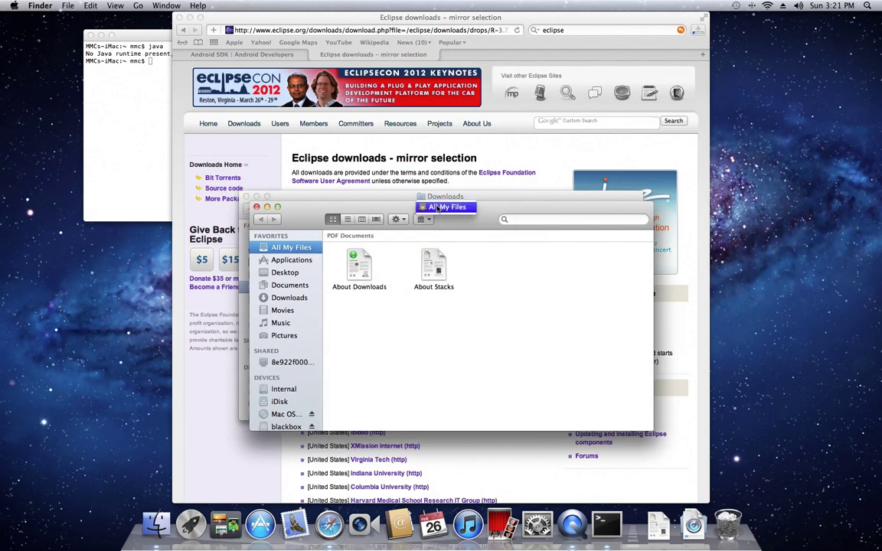
pyautogui.click(285, 272)
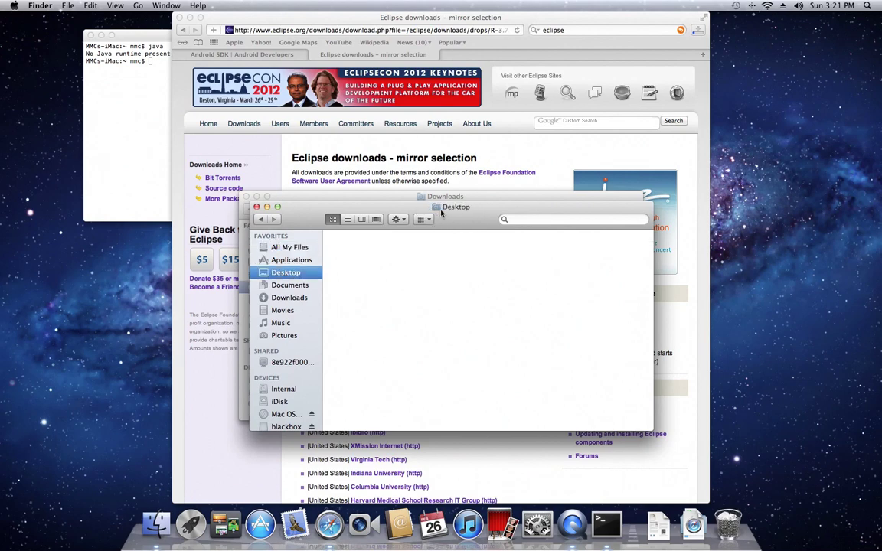
pyautogui.keyDown('super'); pyautogui.click(459, 209); pyautogui.keyUp('super')
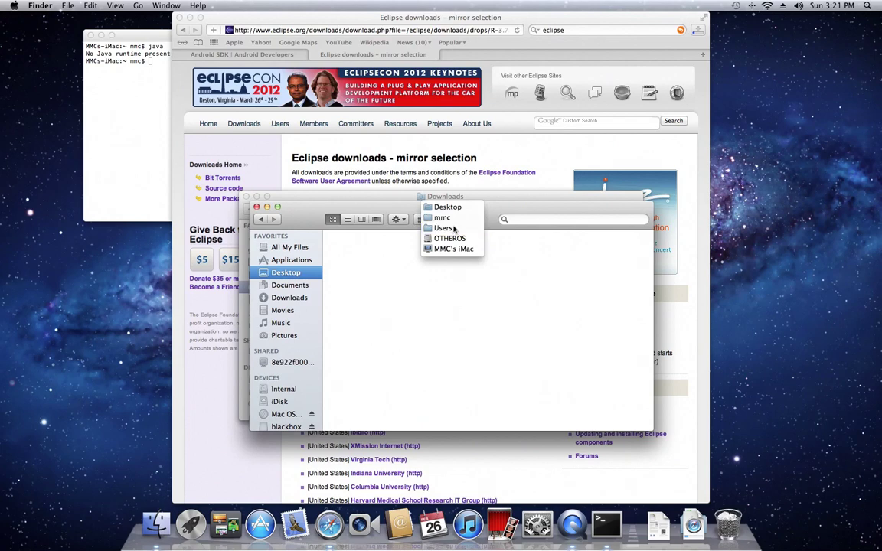
pyautogui.click(453, 228)
pyautogui.doubleClick(366, 253)
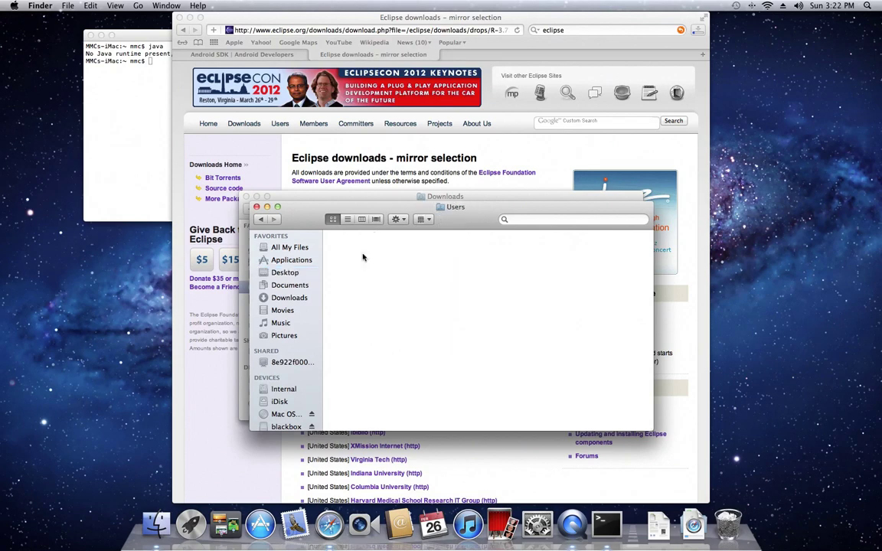
# Step: Arrange the two Finder windows side by side and move android-sdk-macosx from Downloads into the home folder
pyautogui.moveTo(474, 211); pyautogui.dragTo(660, 256)
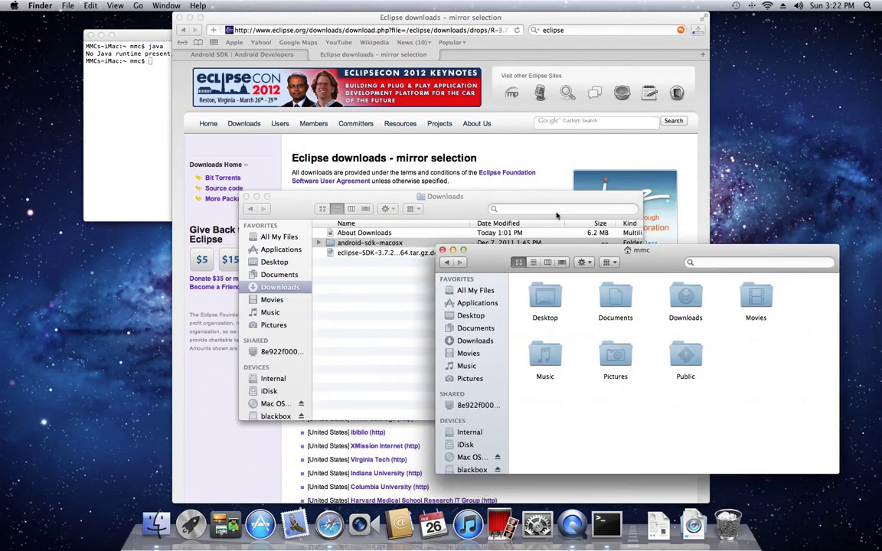
pyautogui.moveTo(496, 197); pyautogui.dragTo(301, 168)
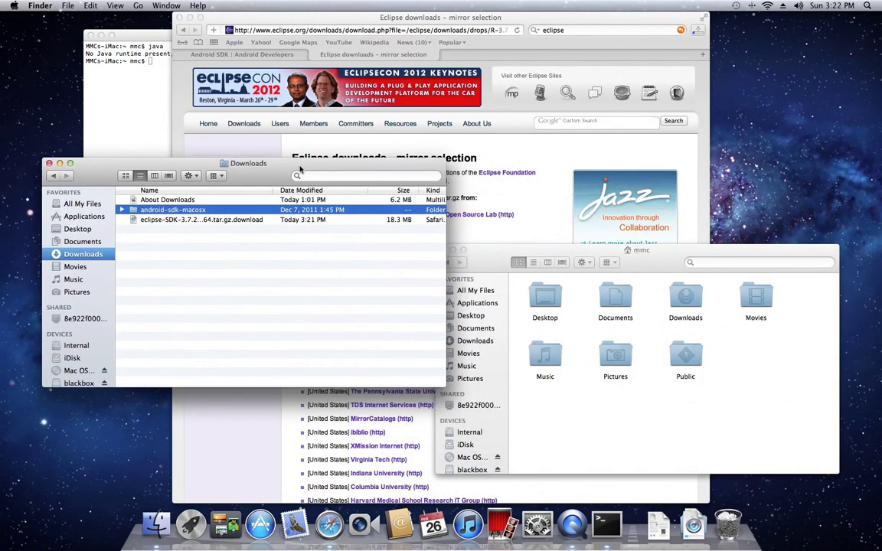
pyautogui.moveTo(227, 209); pyautogui.dragTo(772, 349)
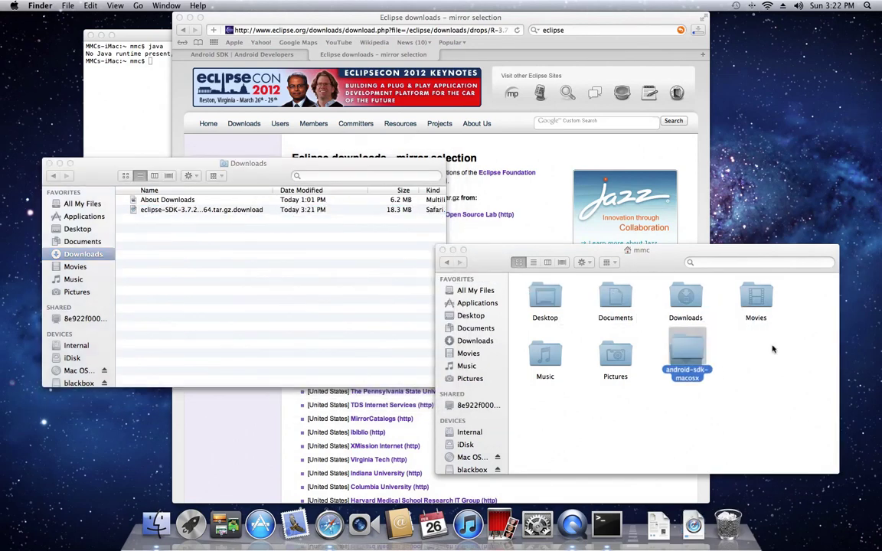
pyautogui.click(746, 352)
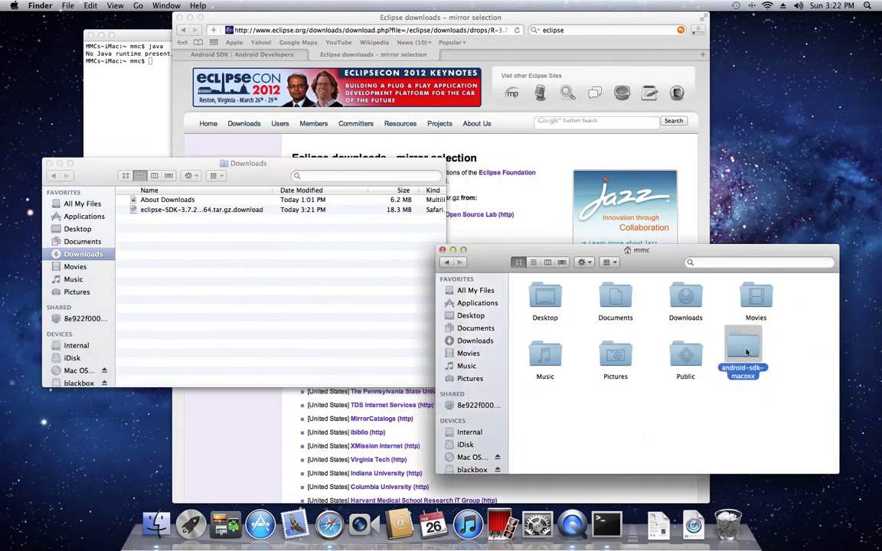
pyautogui.click(777, 413)
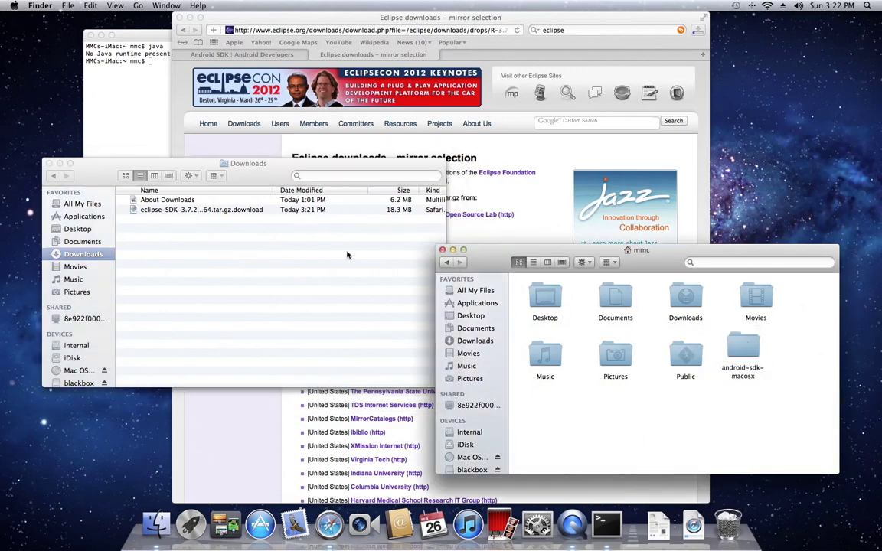
# Step: Close the Downloads window and open the tools folder inside android-sdk-macosx
pyautogui.click(49, 164)
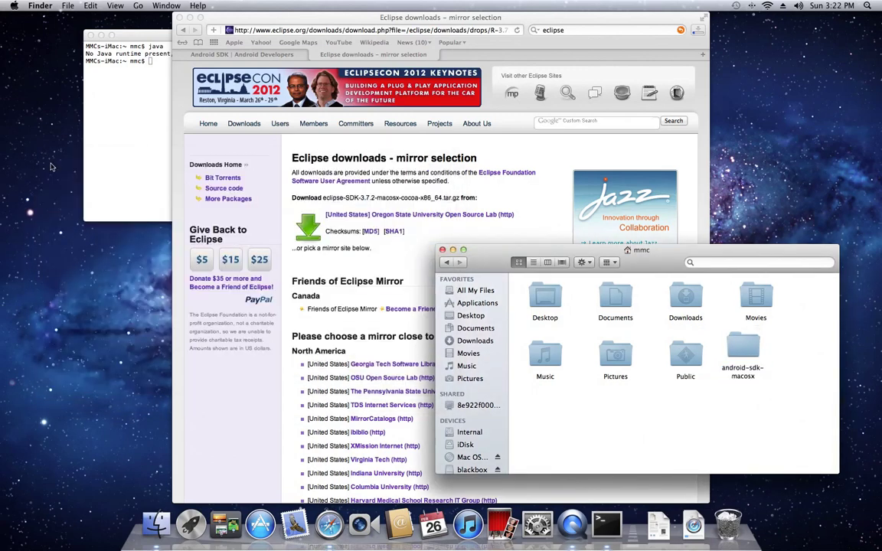
pyautogui.moveTo(642, 261); pyautogui.dragTo(513, 234)
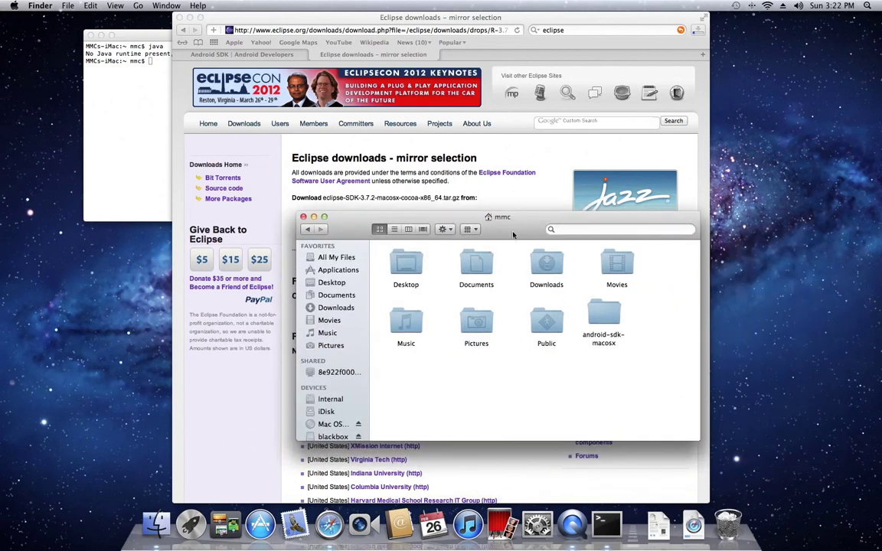
pyautogui.doubleClick(603, 316)
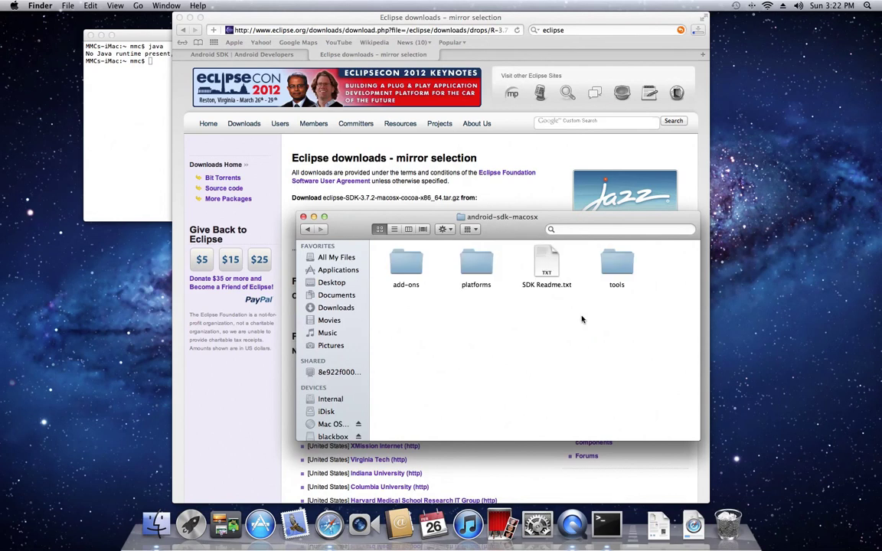
pyautogui.doubleClick(612, 266)
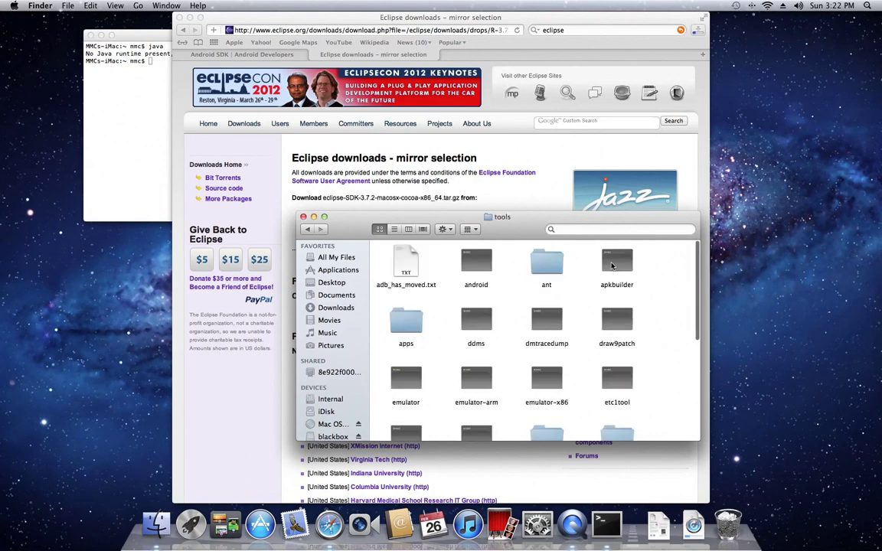
# Step: Launch the android program from the tools folder, allow it to open, and minimize the browser window
pyautogui.click(475, 263)
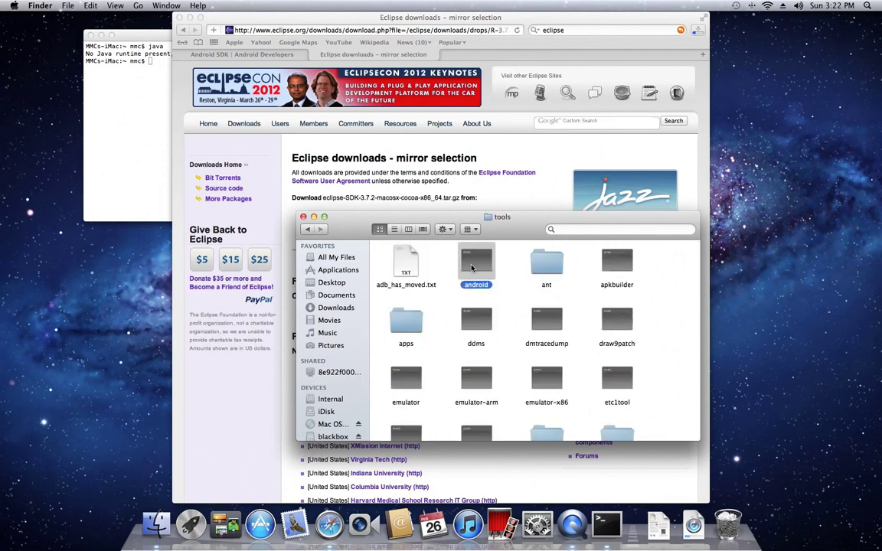
pyautogui.doubleClick(473, 267)
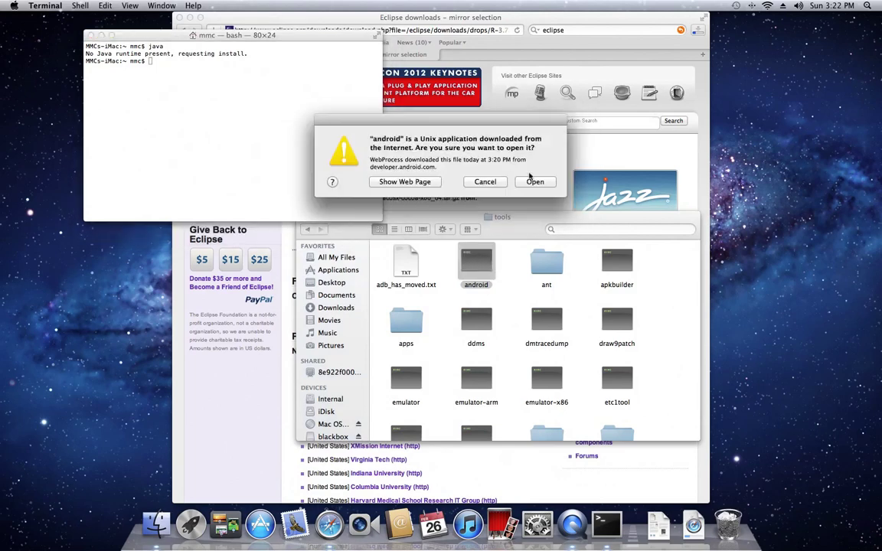
pyautogui.click(535, 182)
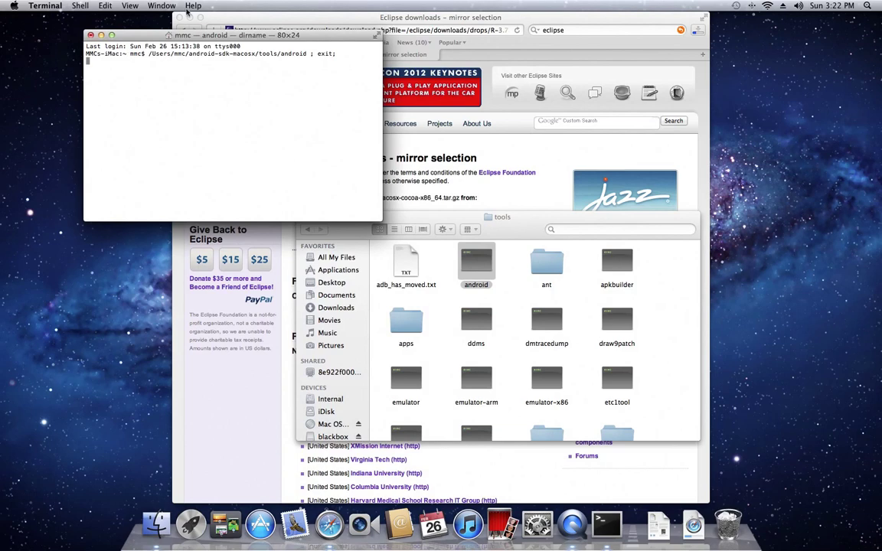
pyautogui.click(190, 17)
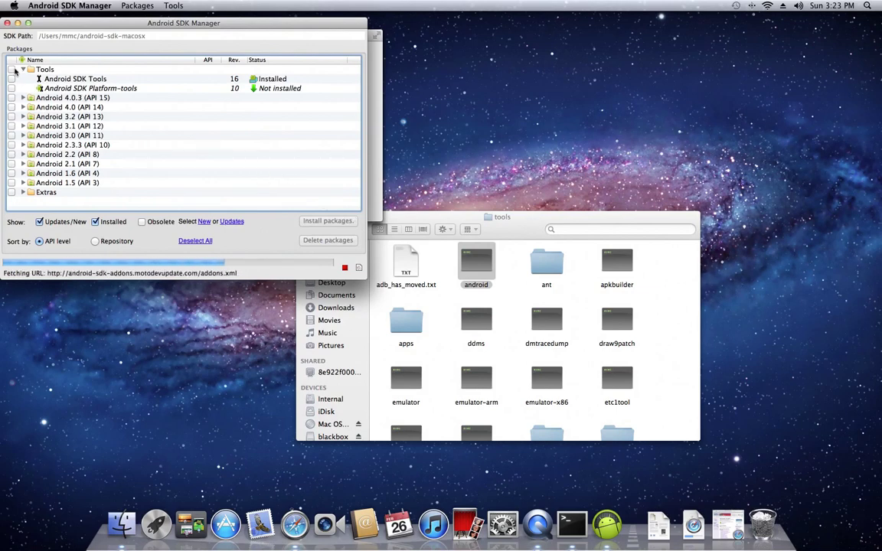
# Step: Select the whole Tools group and install Android SDK Platform-tools, revision 10, accepting all licences
pyautogui.click(12, 69)
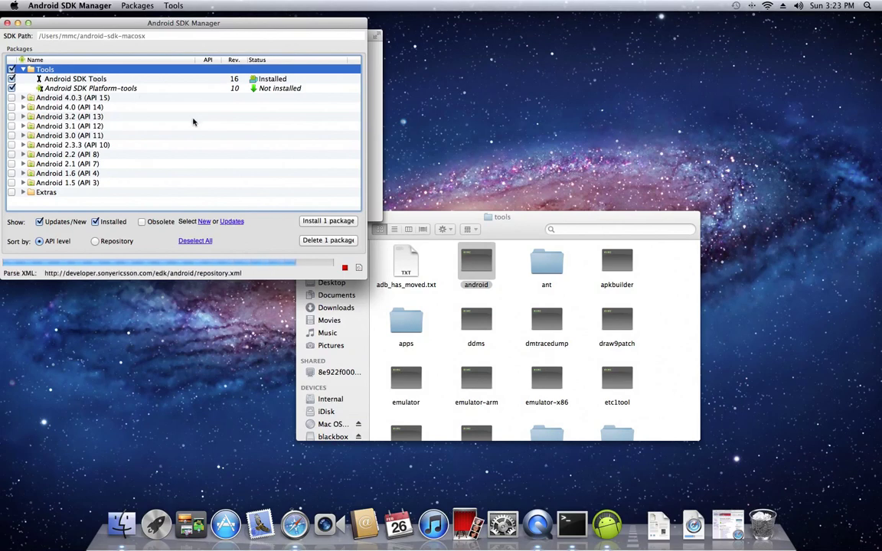
pyautogui.click(334, 222)
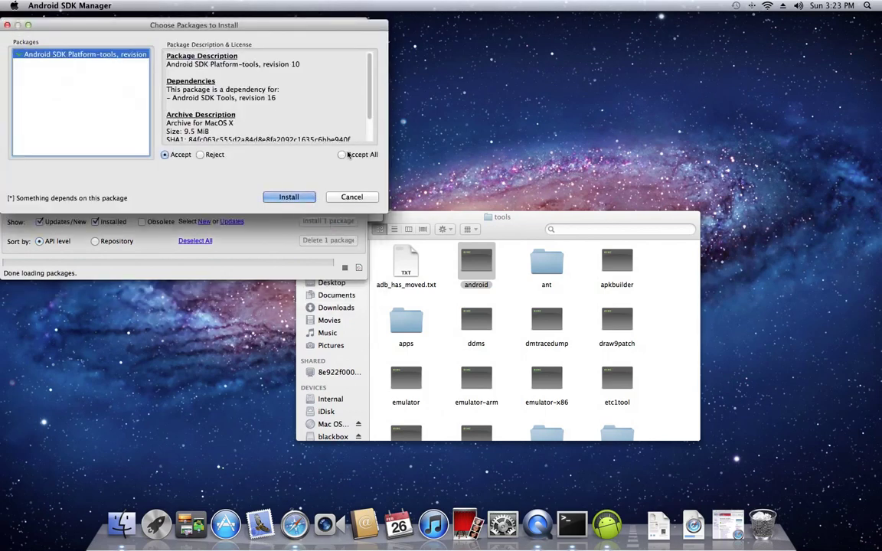
pyautogui.click(346, 155)
pyautogui.click(285, 197)
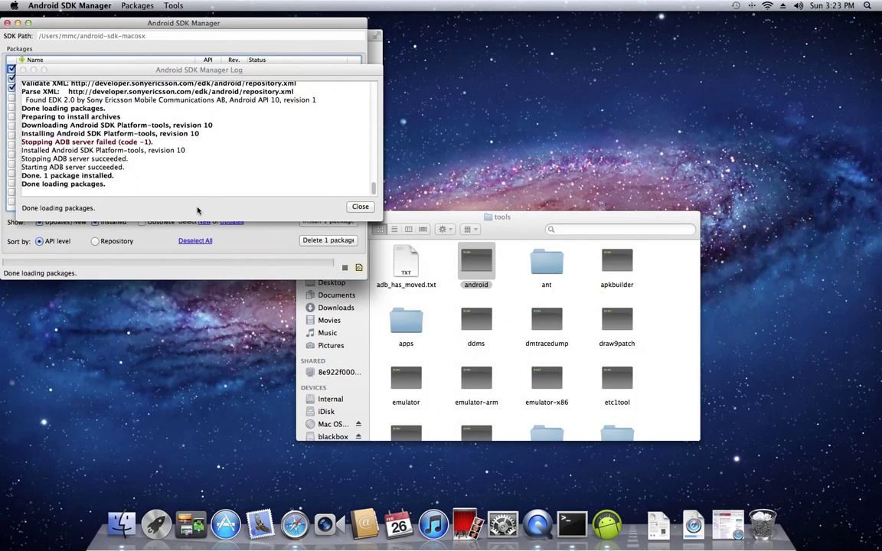
# Step: Close the installation log and the Android SDK Manager
pyautogui.click(360, 208)
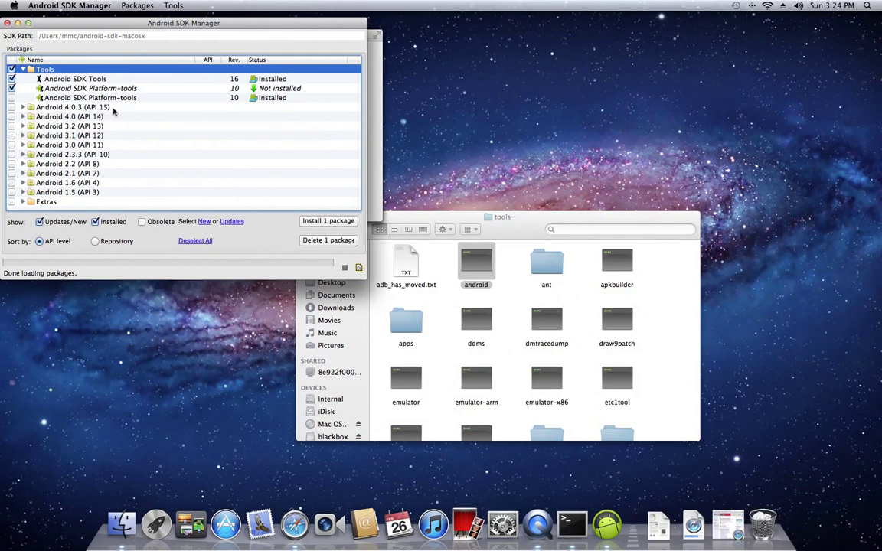
pyautogui.click(55, 110)
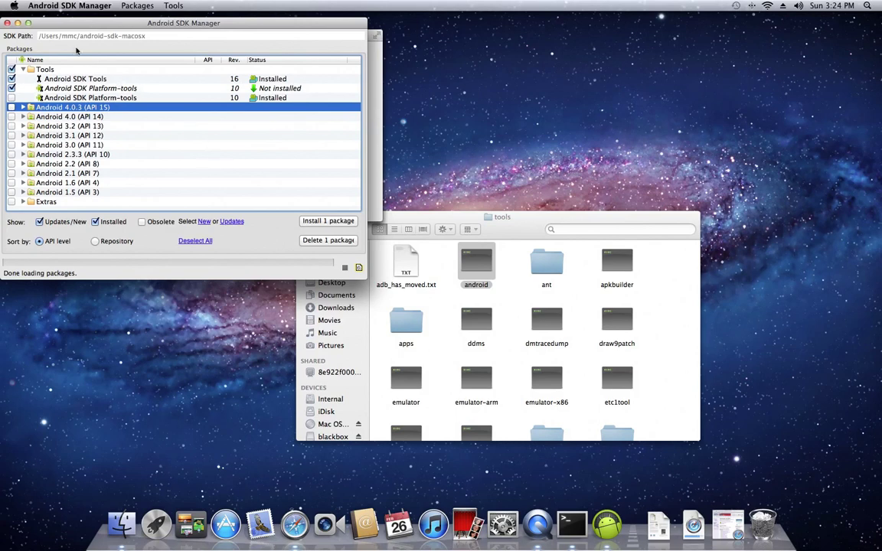
pyautogui.click(7, 24)
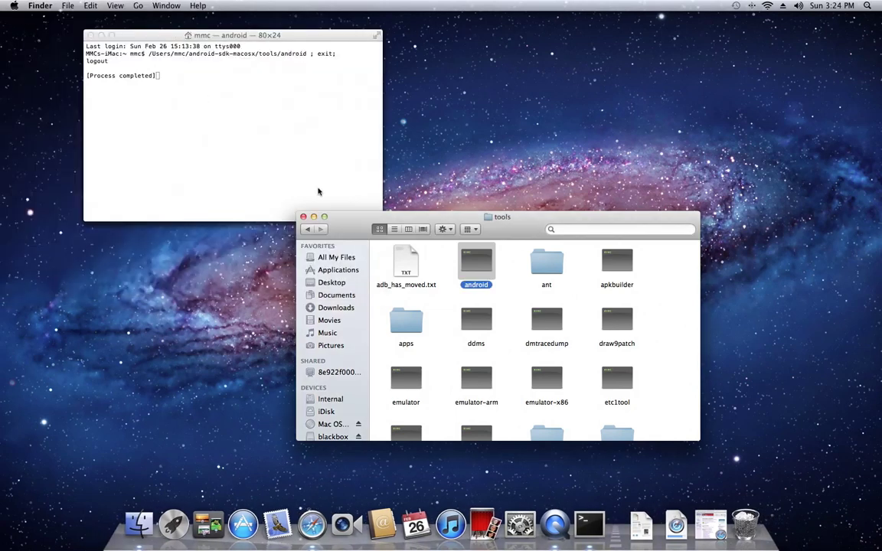
# Step: Go back from the tools folder to the account's home folder in Finder using the folder path
pyautogui.keyDown('super'); pyautogui.click(503, 218); pyautogui.keyUp('super')
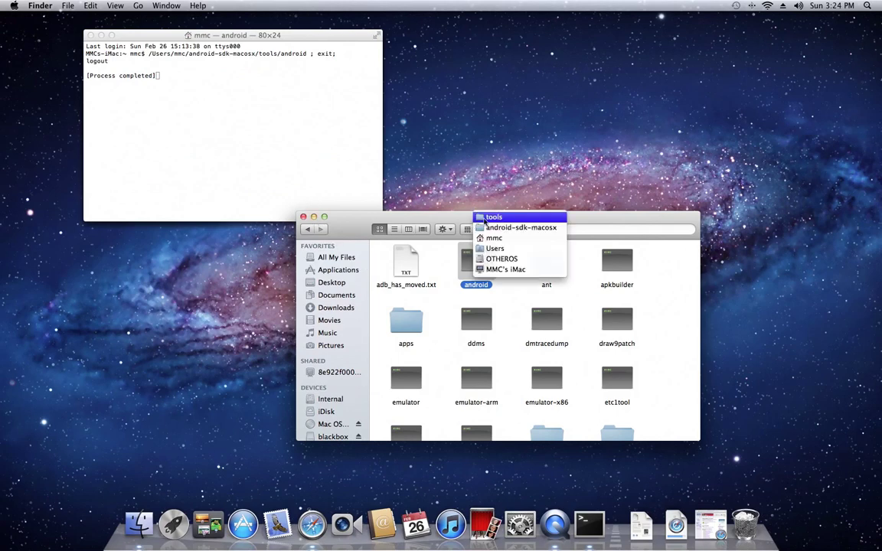
pyautogui.click(458, 202)
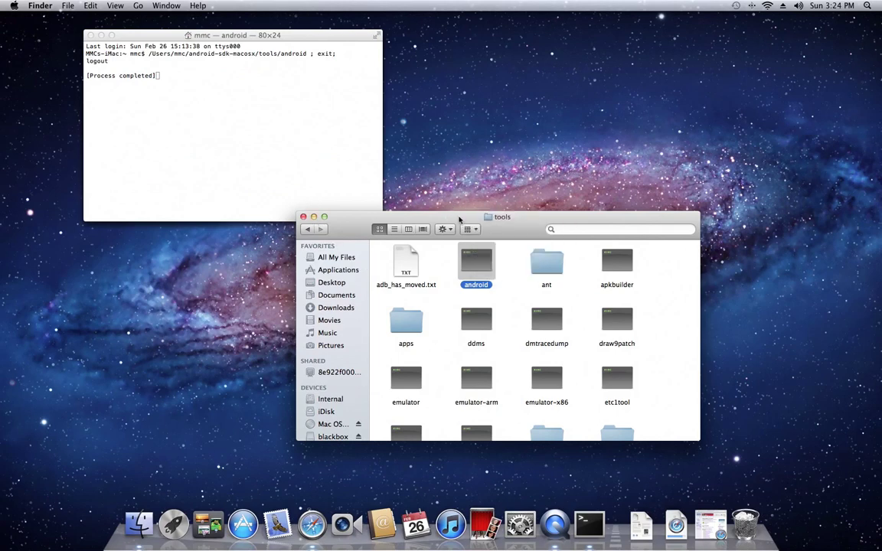
pyautogui.keyDown('super'); pyautogui.click(501, 218); pyautogui.keyUp('super')
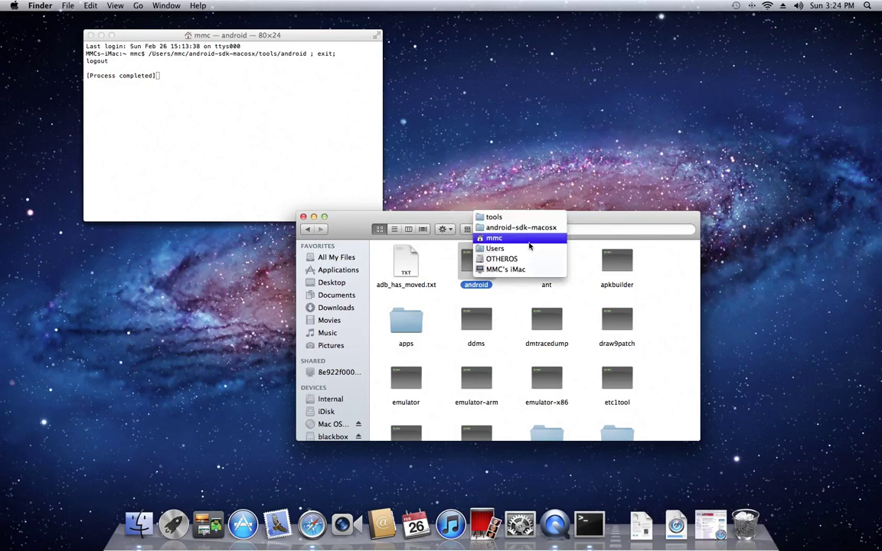
pyautogui.click(505, 240)
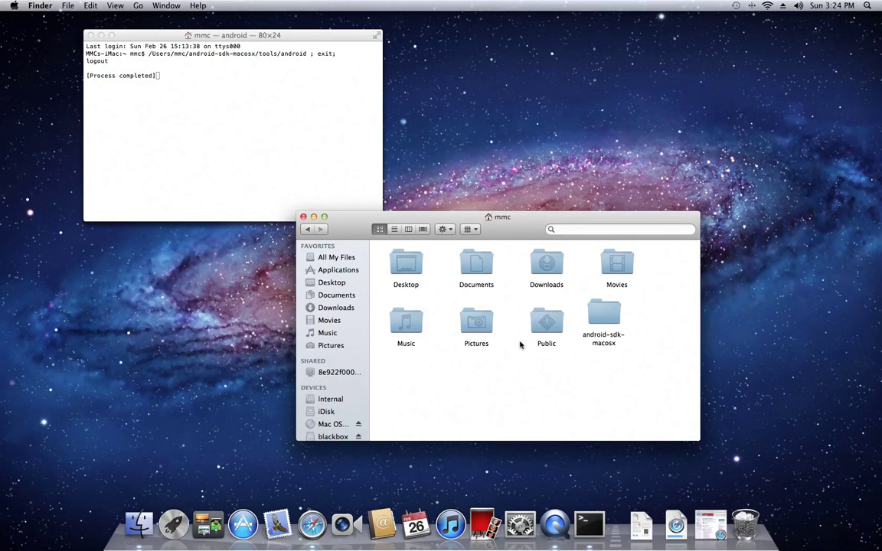
# Step: Open the Downloads folder and extract the eclipse-SDK-3.7.2-macosx-cocoa-x86_64.tar archive
pyautogui.click(545, 269)
pyautogui.doubleClick(545, 269)
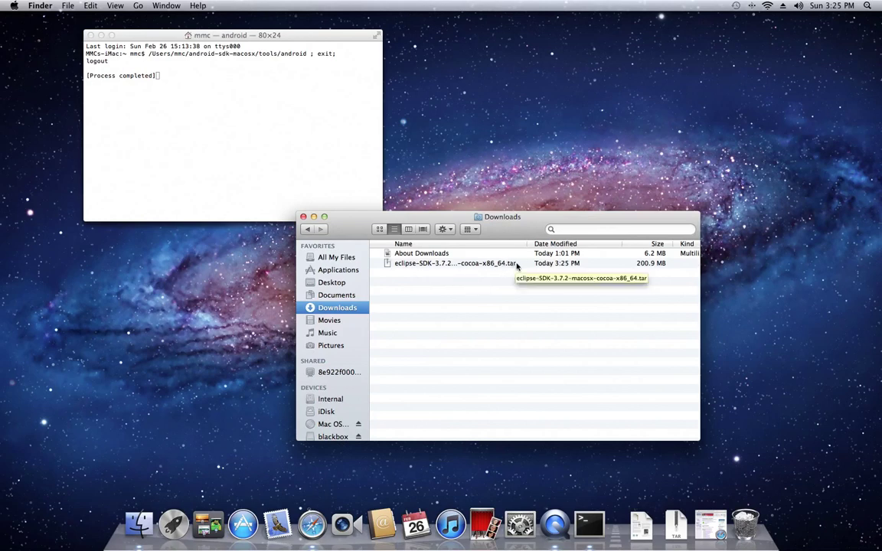
pyautogui.click(439, 266)
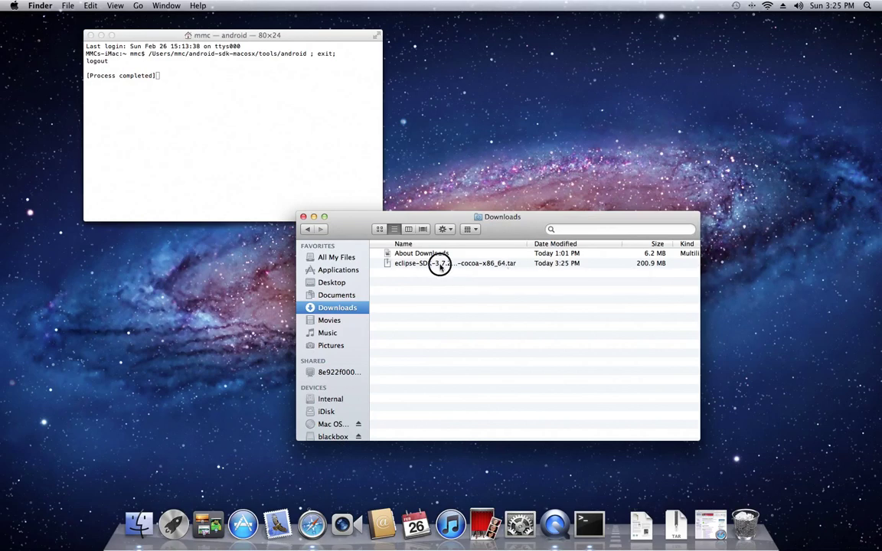
pyautogui.doubleClick(439, 266)
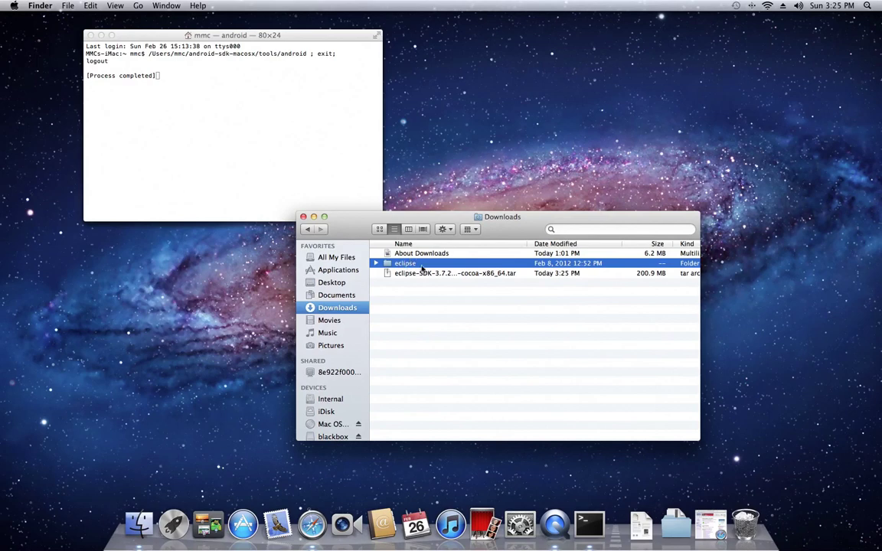
# Step: Open the account's home folder in a second Finder window and move the eclipse folder from Downloads into it
pyautogui.press('super+n')
pyautogui.moveTo(365, 201); pyautogui.dragTo(226, 200)
pyautogui.click(142, 286)
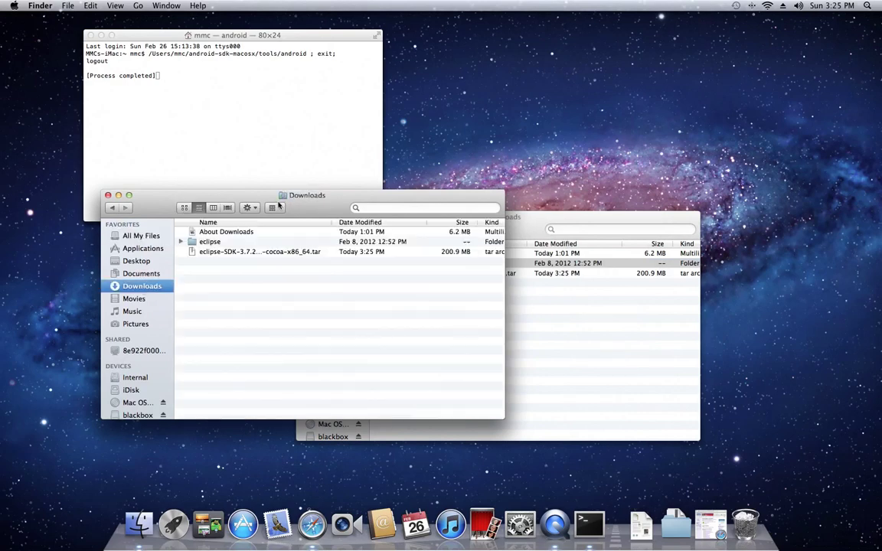
pyautogui.keyDown('super'); pyautogui.click(295, 196); pyautogui.keyUp('super')
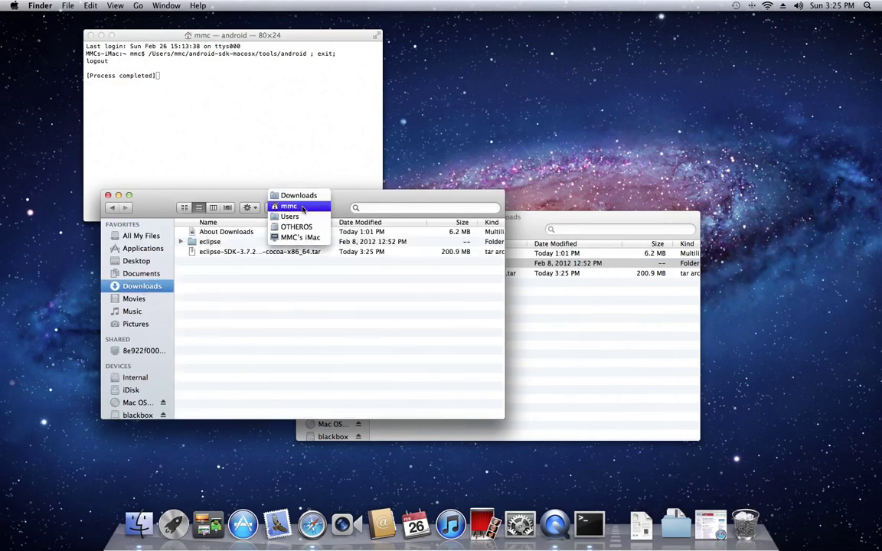
pyautogui.click(291, 206)
pyautogui.moveTo(531, 220); pyautogui.dragTo(738, 203)
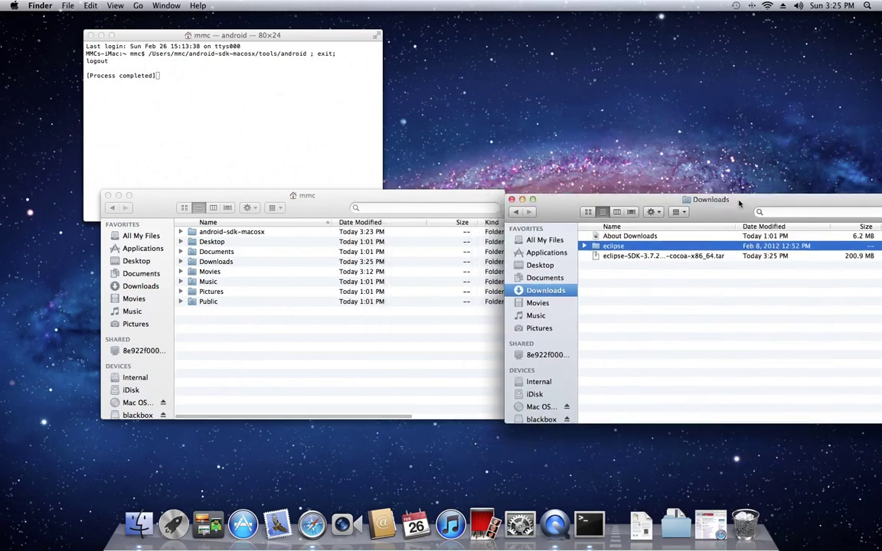
pyautogui.moveTo(605, 249); pyautogui.dragTo(299, 354)
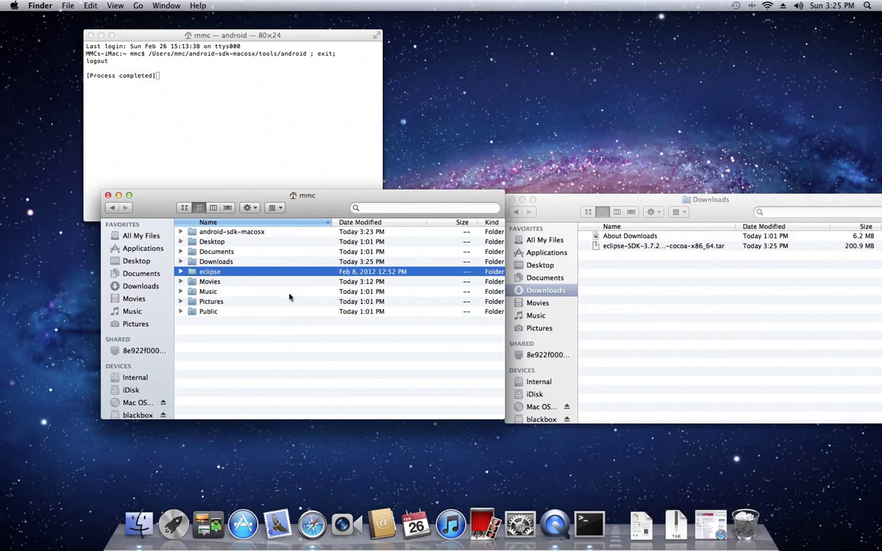
# Step: Close the Downloads window and both Terminal windows, and reposition the home folder window
pyautogui.click(551, 212)
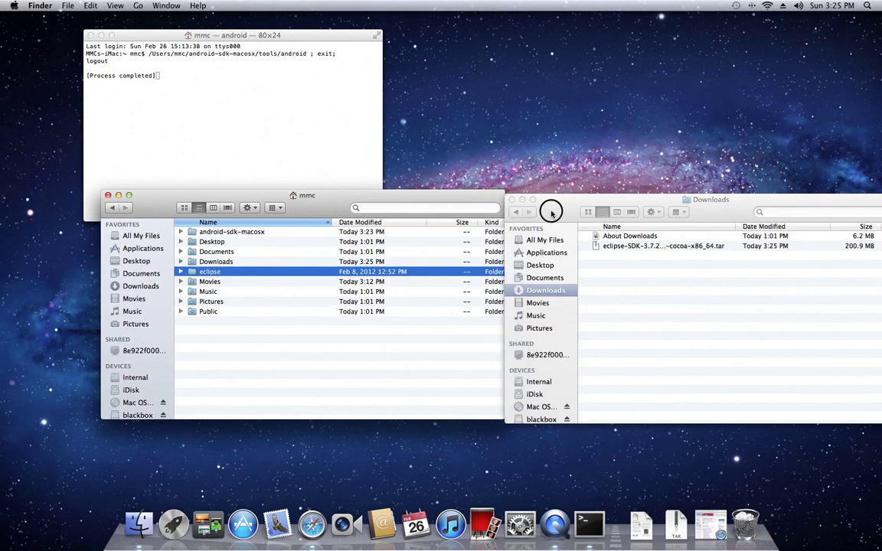
pyautogui.click(512, 200)
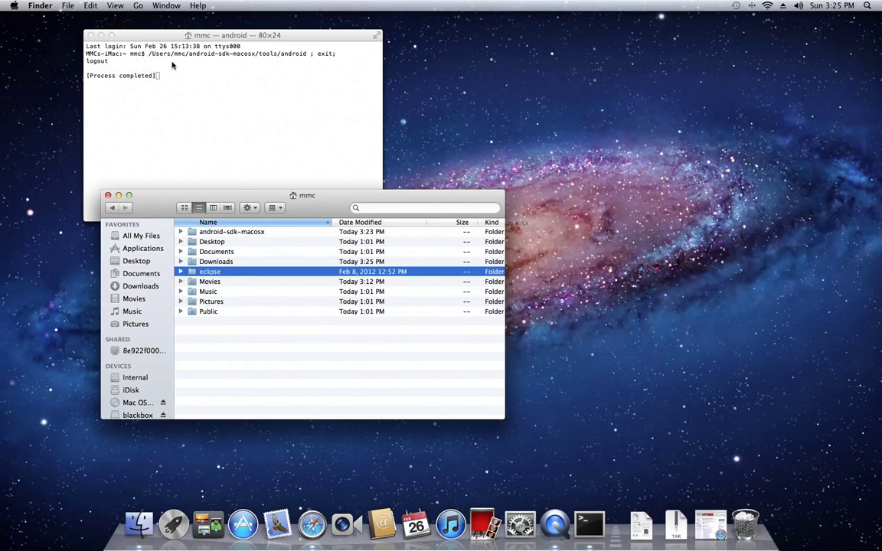
pyautogui.click(89, 35)
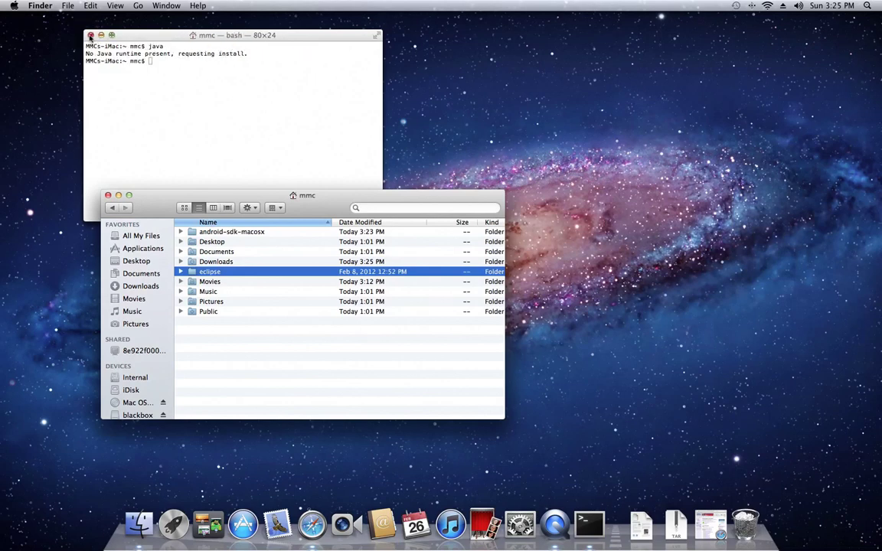
pyautogui.click(88, 36)
pyautogui.moveTo(325, 210); pyautogui.dragTo(450, 141)
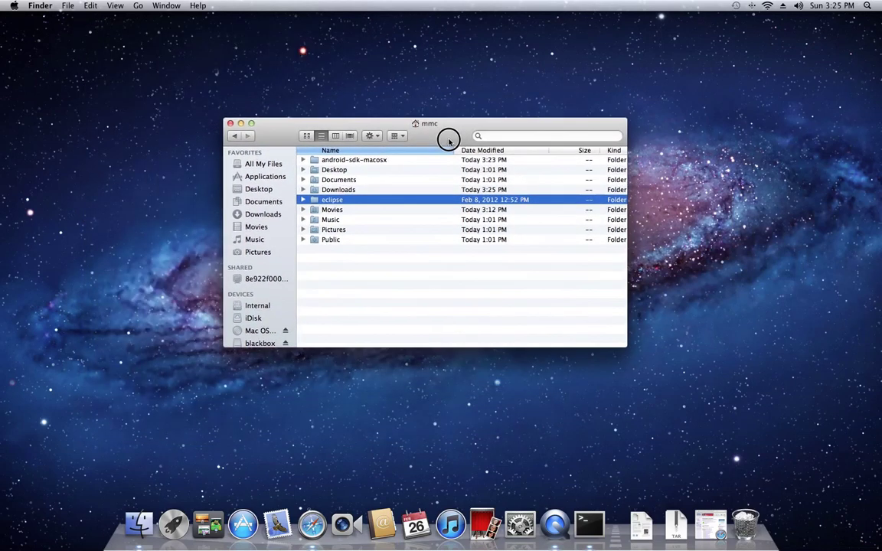
# Step: Launch the Eclipse application from the eclipse folder and allow opening the downloaded app
pyautogui.doubleClick(342, 202)
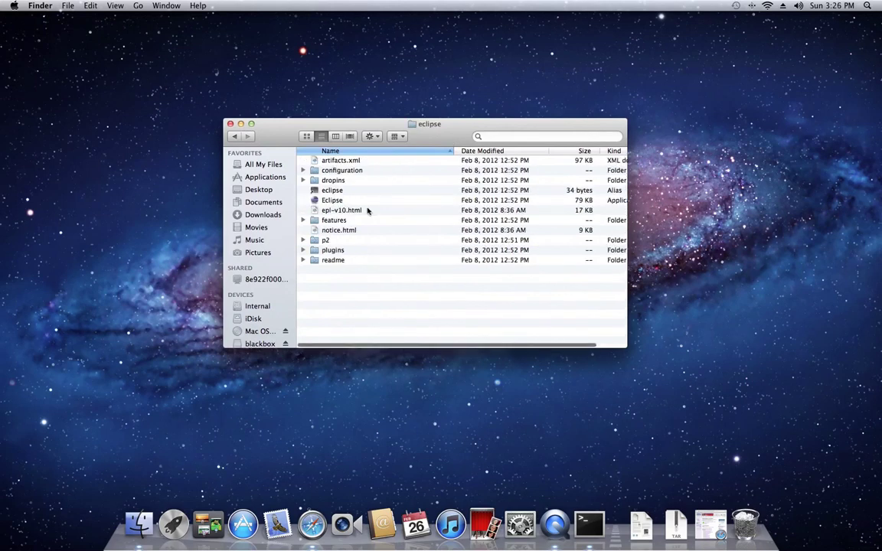
pyautogui.click(331, 202)
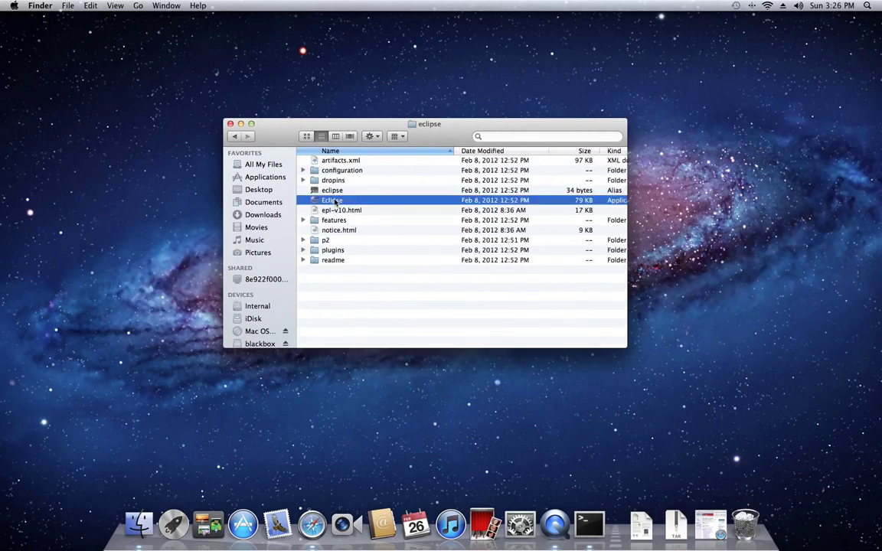
pyautogui.doubleClick(356, 202)
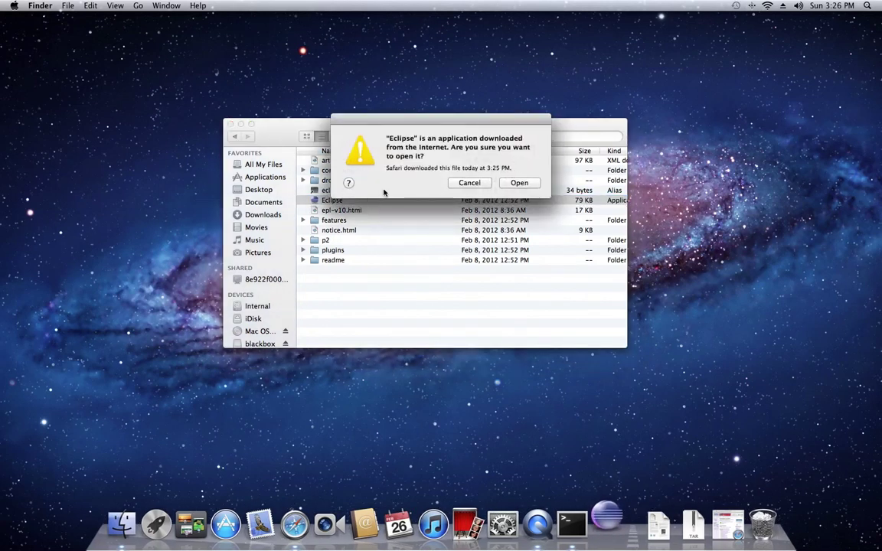
pyautogui.click(520, 183)
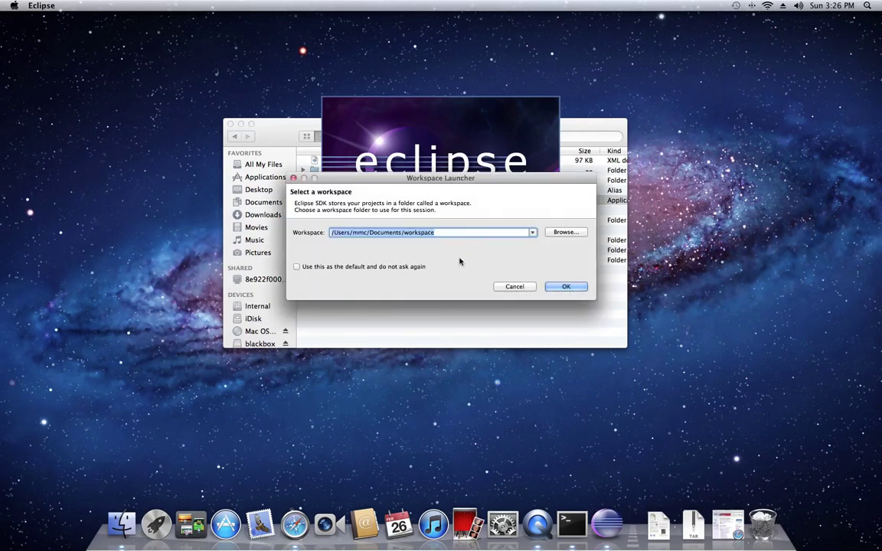
# Step: Accept the proposed Documents/workspace folder as the default workspace without asking again, and close the Welcome page
pyautogui.click(352, 270)
pyautogui.click(579, 292)
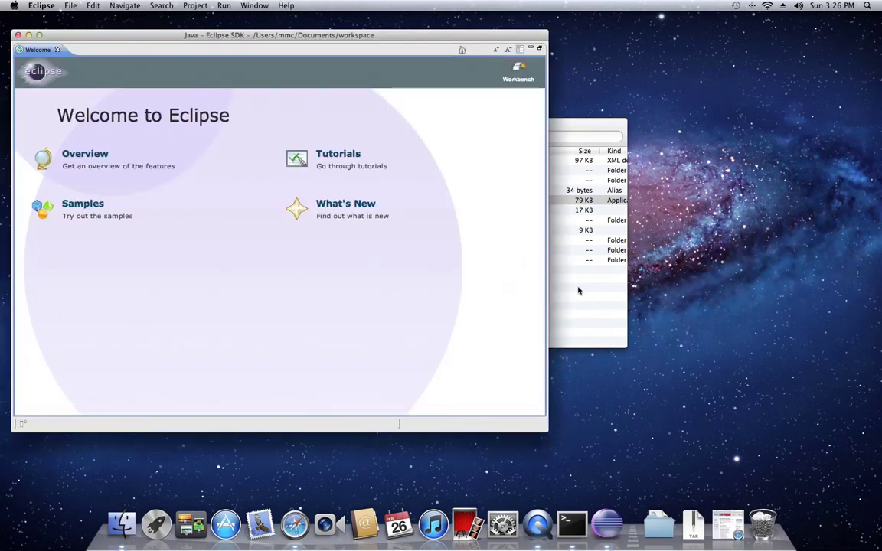
pyautogui.moveTo(287, 36); pyautogui.dragTo(382, 63)
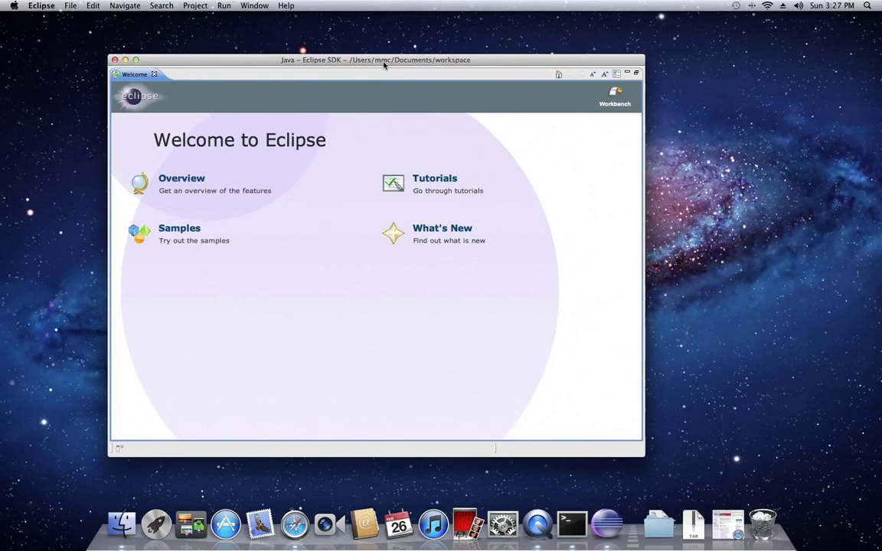
pyautogui.click(154, 75)
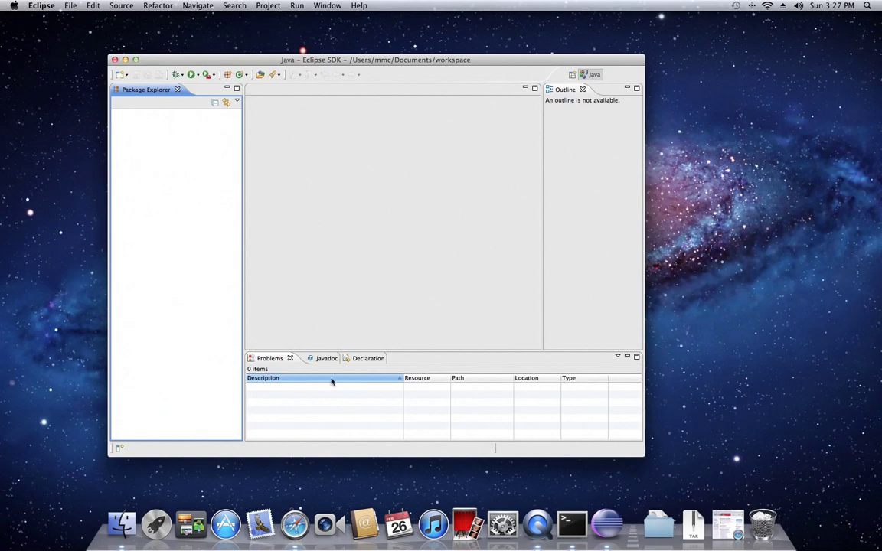
# Step: Switch to Safari, open a new window and go to developer.android.com
pyautogui.rightClick(294, 525)
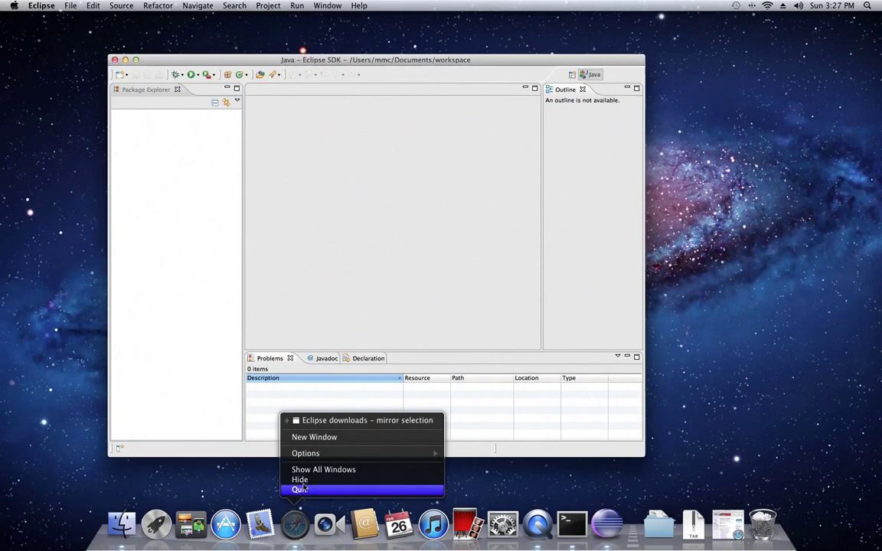
pyautogui.click(303, 438)
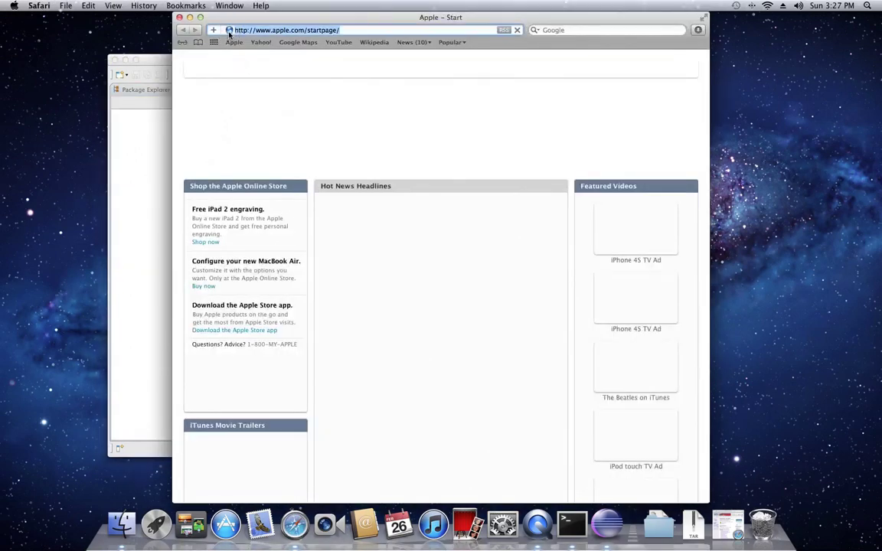
pyautogui.write('de')
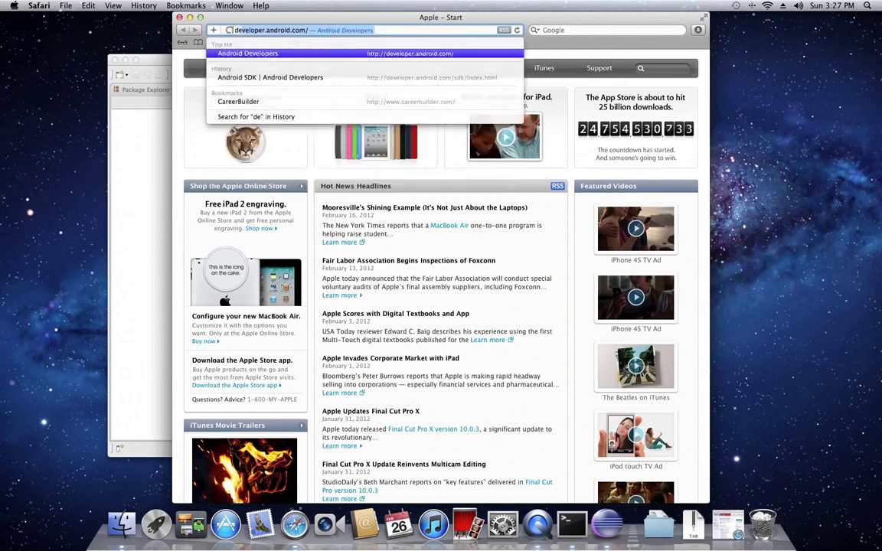
pyautogui.write('veloper.and')
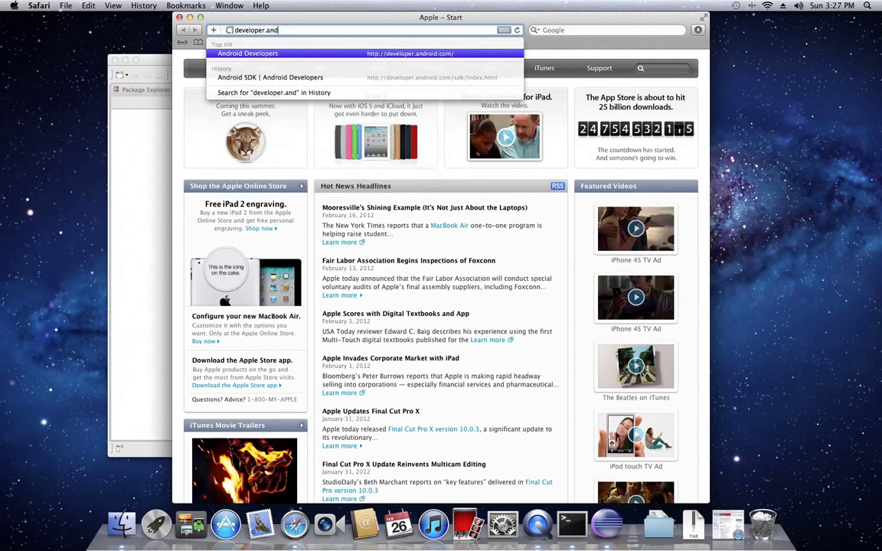
pyautogui.write('roid.com')
pyautogui.press('Return')
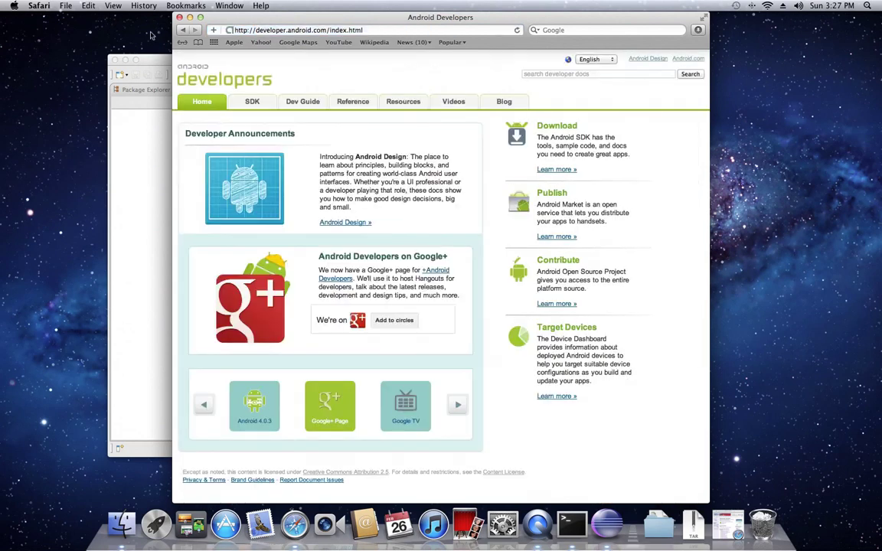
# Step: Open the ADT 16.0.1 page in the SDK section and go to the Installing the ADT Plugin instructions
pyautogui.click(261, 102)
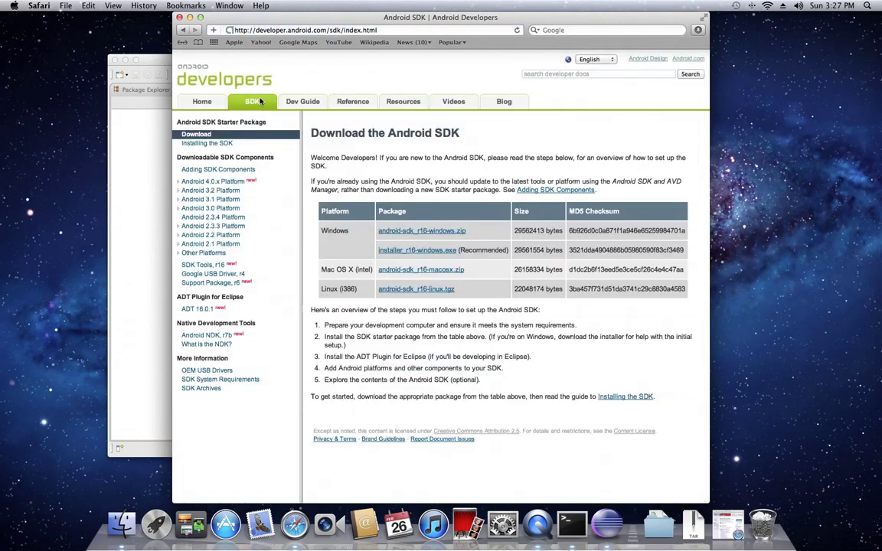
pyautogui.click(190, 310)
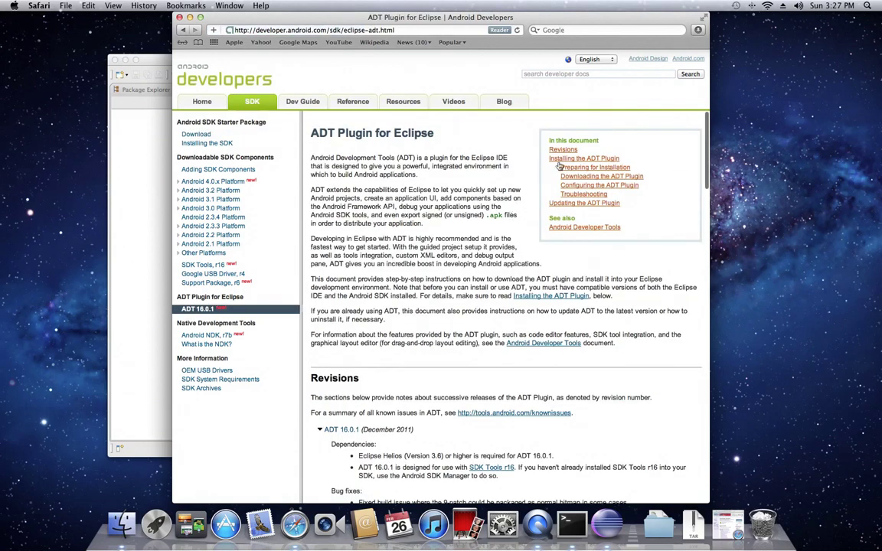
pyautogui.click(557, 160)
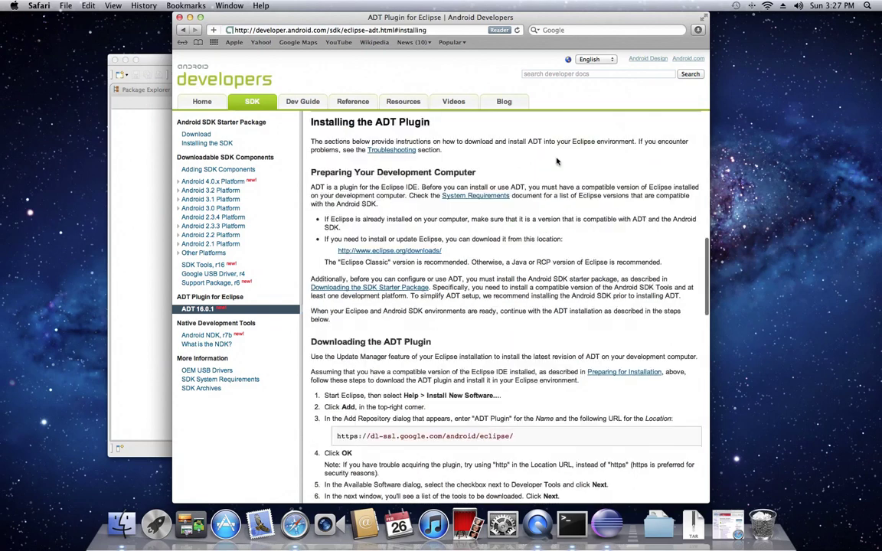
pyautogui.scroll(-5, 544, 206)
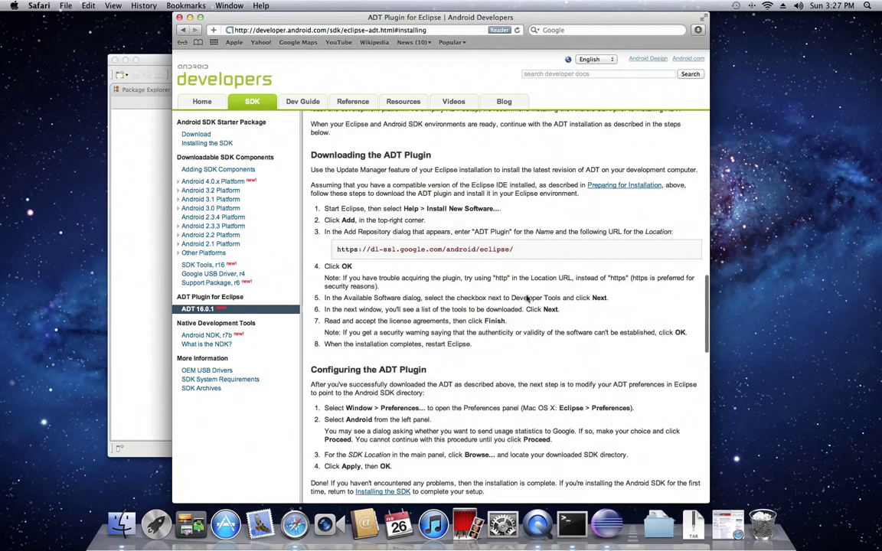
pyautogui.moveTo(514, 250); pyautogui.dragTo(335, 252)
pyautogui.press('super+c')
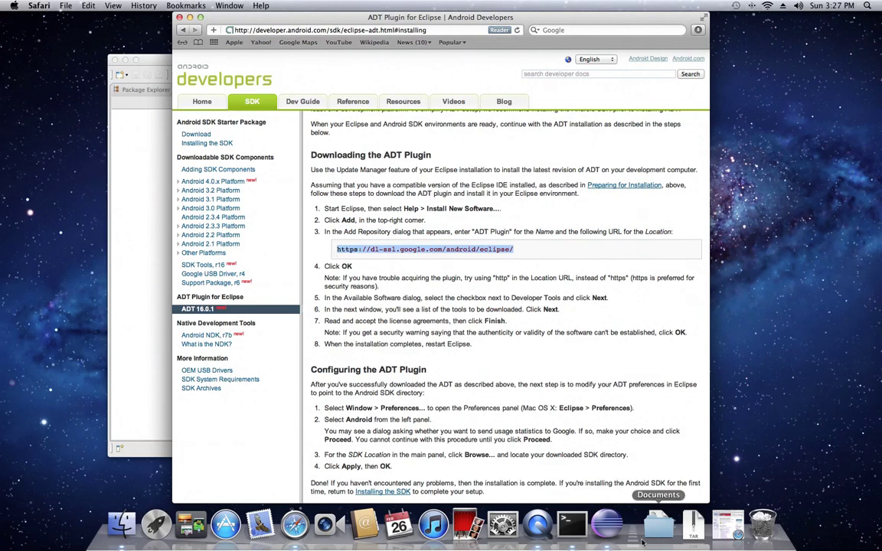
pyautogui.click(609, 528)
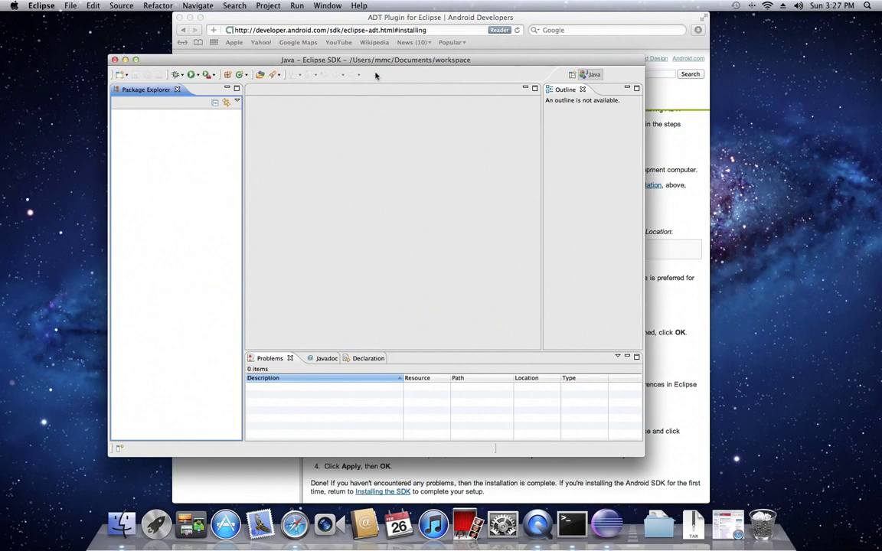
pyautogui.click(358, 6)
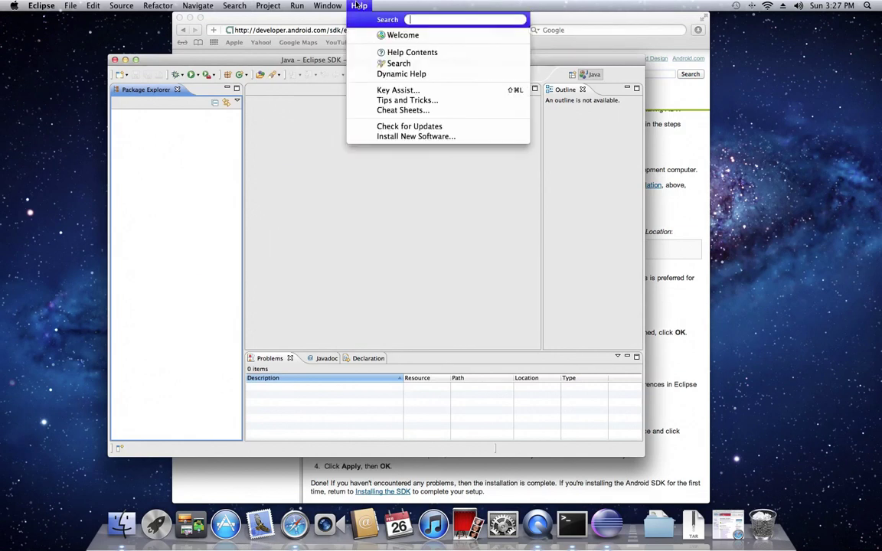
pyautogui.click(378, 137)
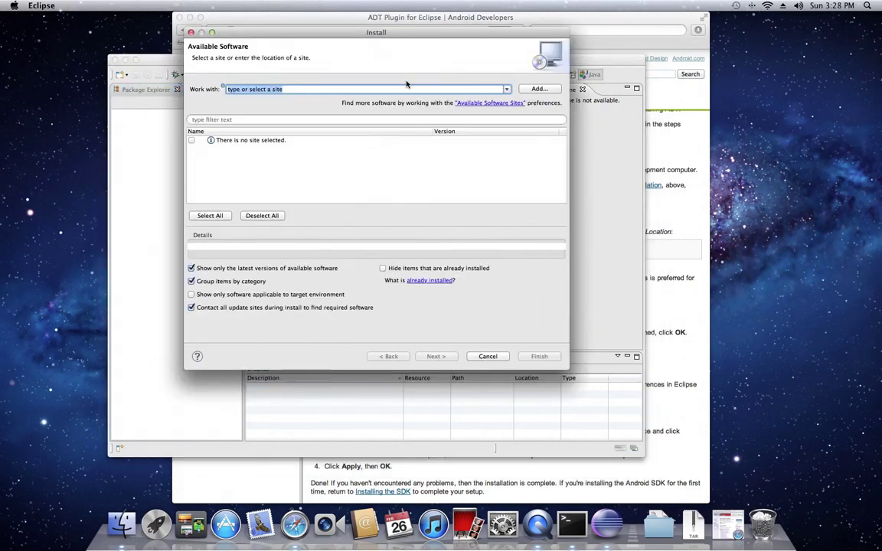
pyautogui.click(535, 89)
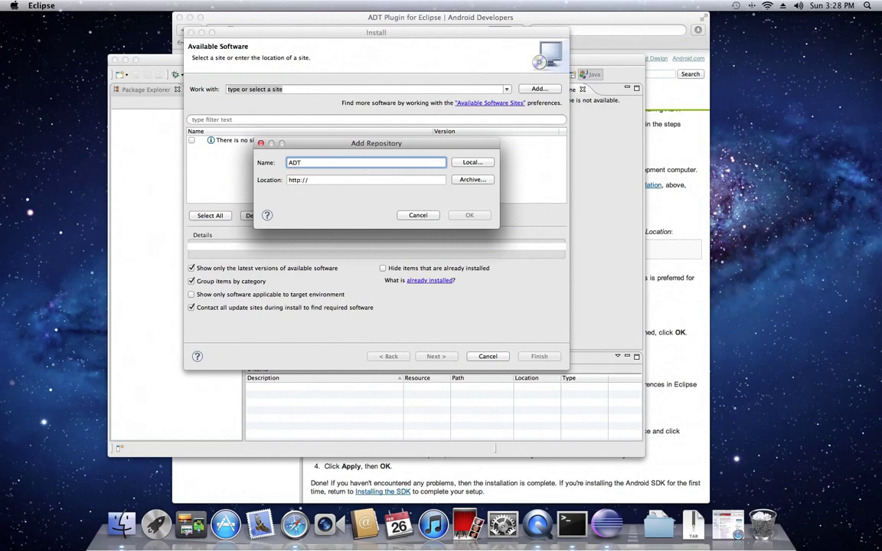
pyautogui.click(339, 179)
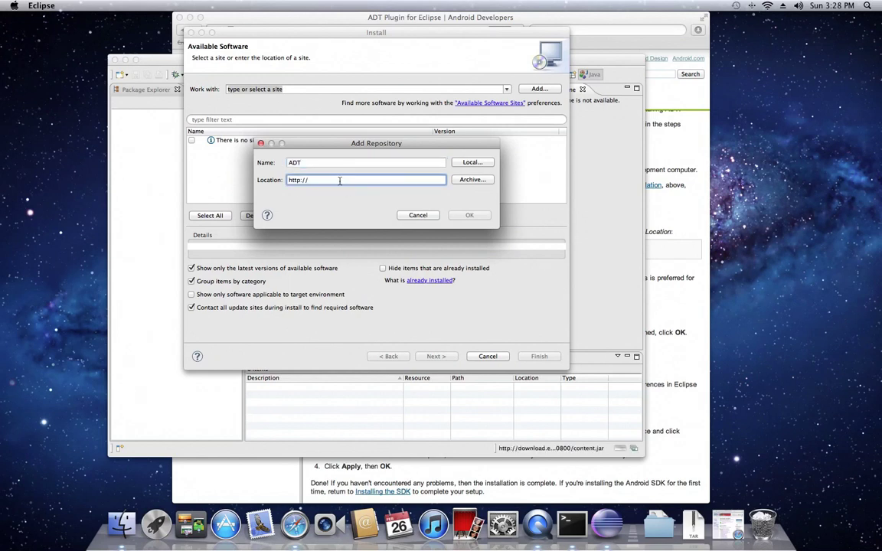
pyautogui.press('super+a')
pyautogui.press('super+v')
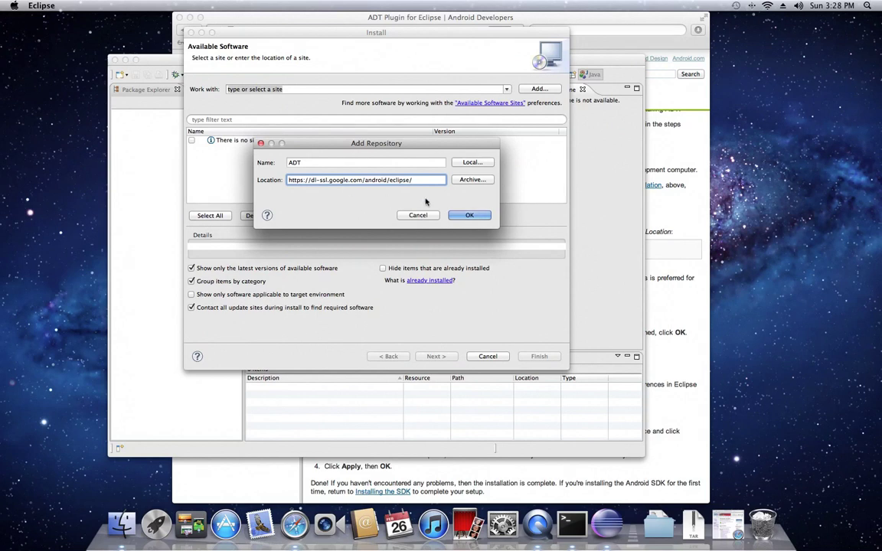
pyautogui.click(455, 216)
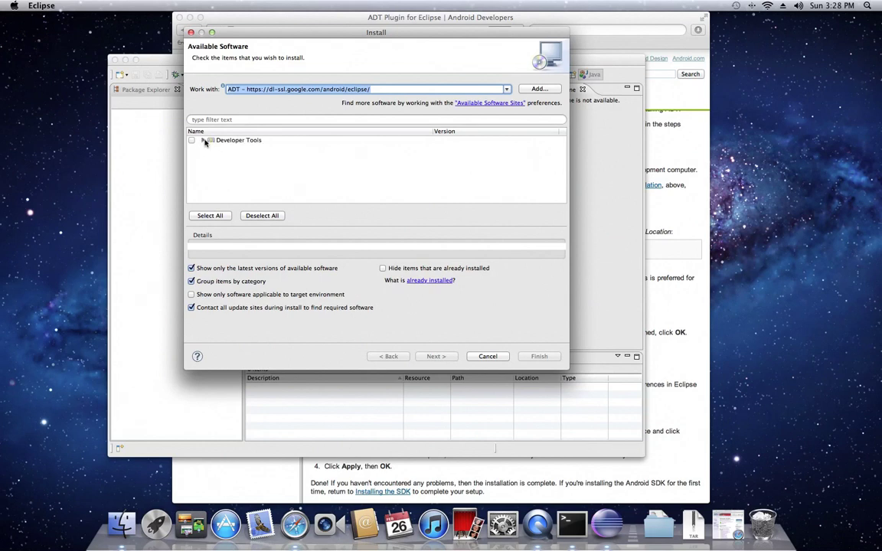
# Step: Select the whole Developer Tools group for installation and continue to the install details
pyautogui.click(204, 141)
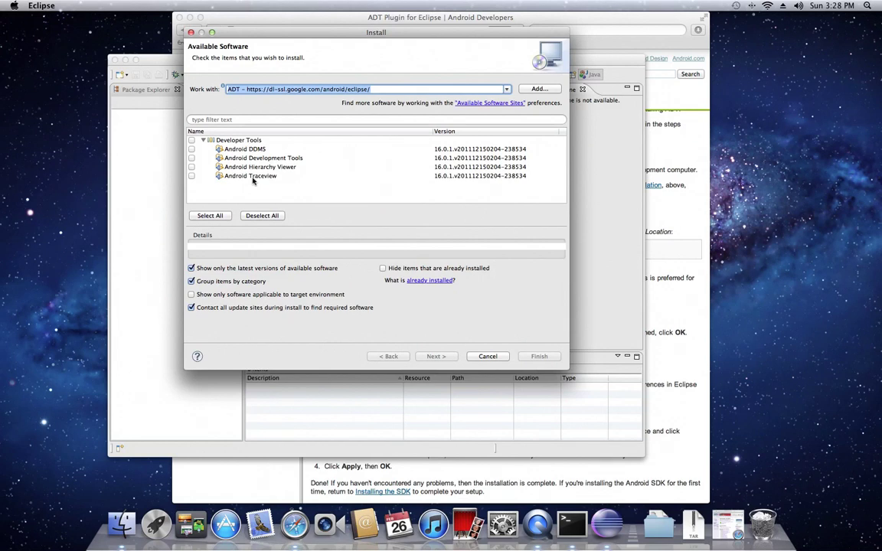
pyautogui.click(192, 141)
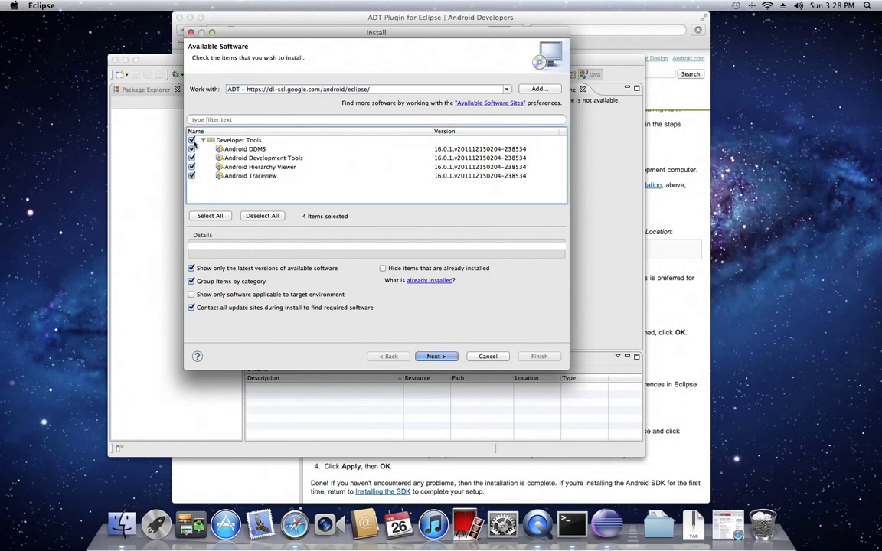
pyautogui.click(442, 356)
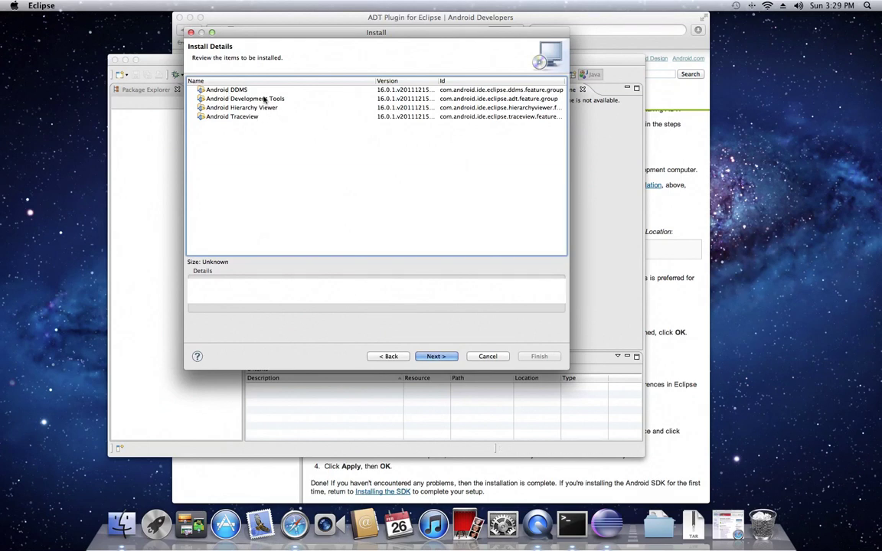
# Step: Proceed past the install details, accept the terms of the license agreements and start installing the Android Developer Tools
pyautogui.click(437, 357)
pyautogui.click(405, 297)
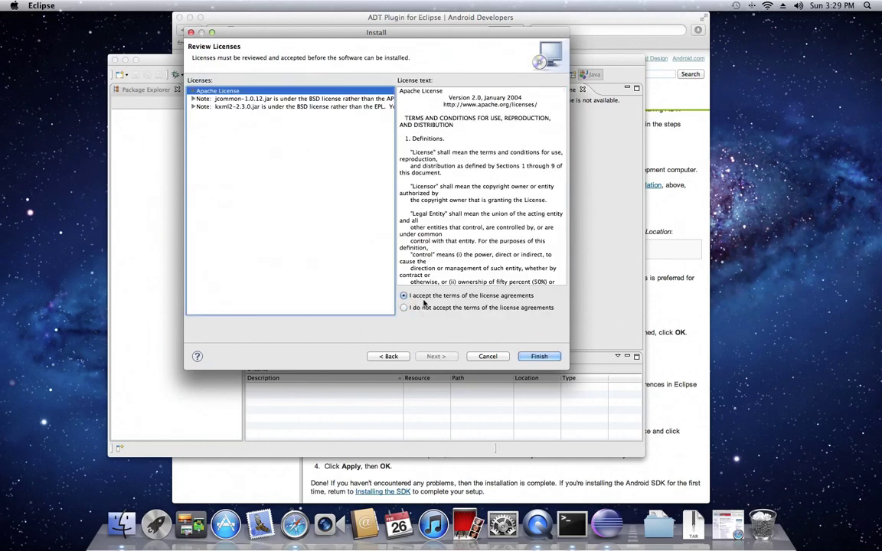
pyautogui.click(535, 357)
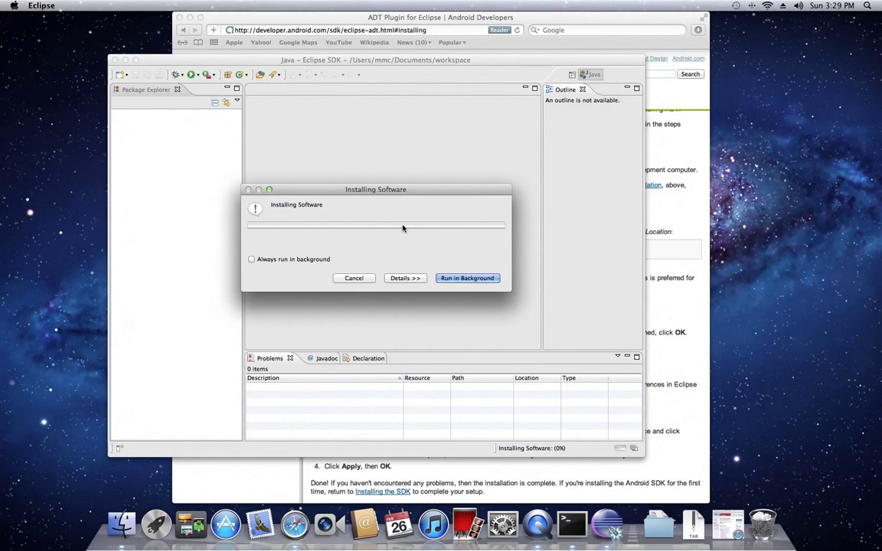
# Step: Expand the details of the software installation progress and close the ADT Plugin web page window behind Eclipse
pyautogui.click(406, 279)
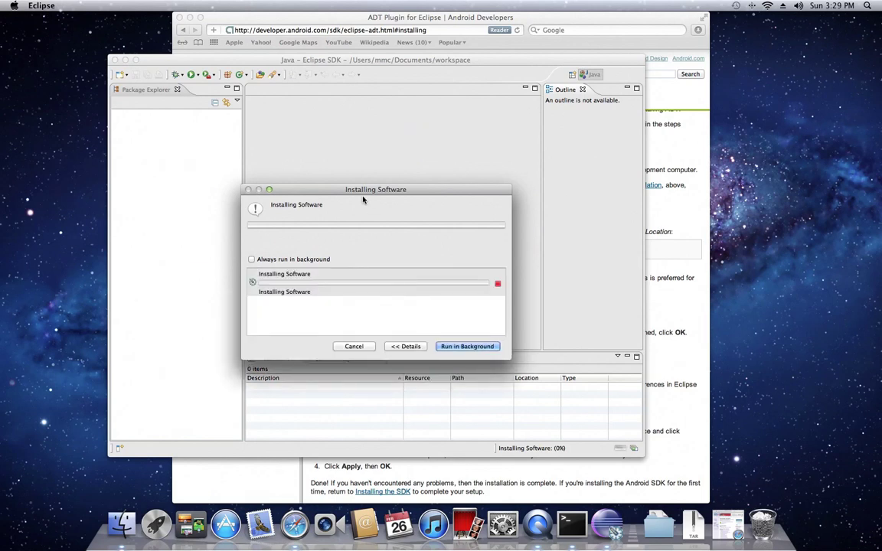
pyautogui.moveTo(354, 189); pyautogui.dragTo(384, 178)
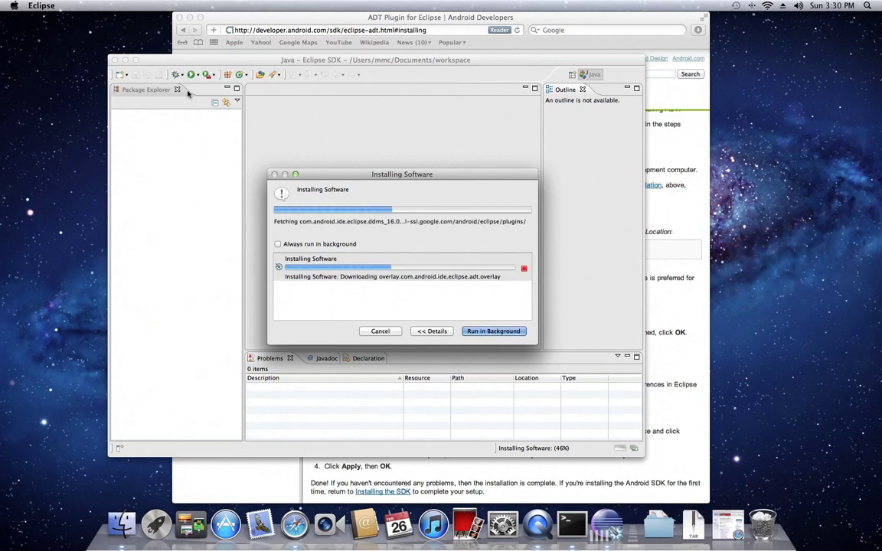
pyautogui.click(178, 17)
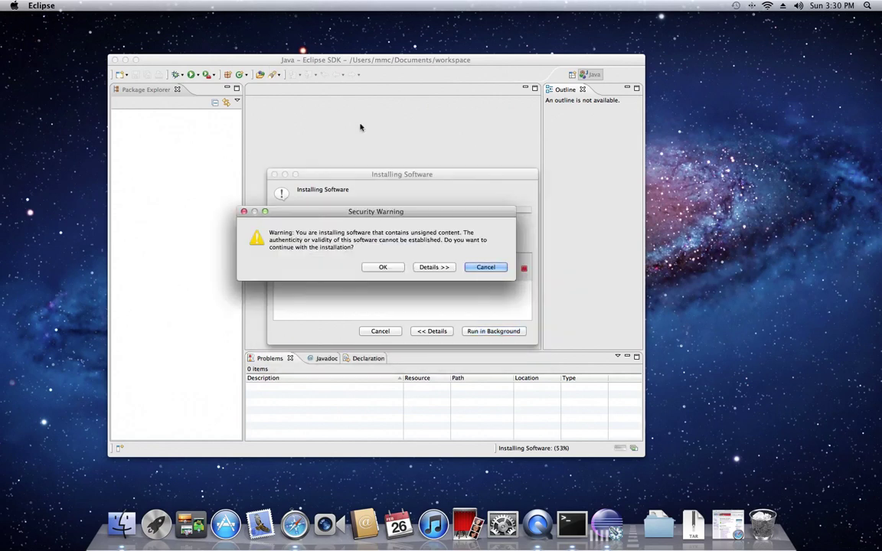
# Step: Allow the installation of the unsigned content and restart Eclipse to apply the changes
pyautogui.click(381, 268)
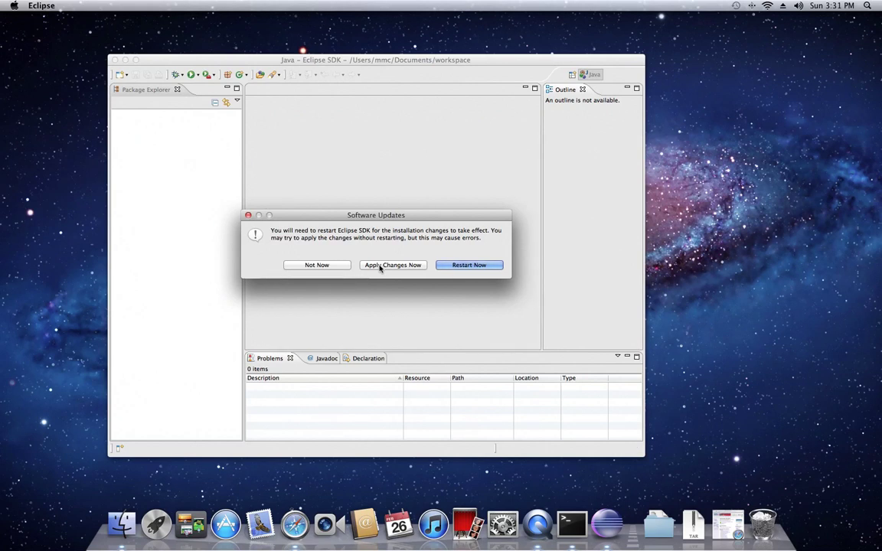
pyautogui.click(463, 268)
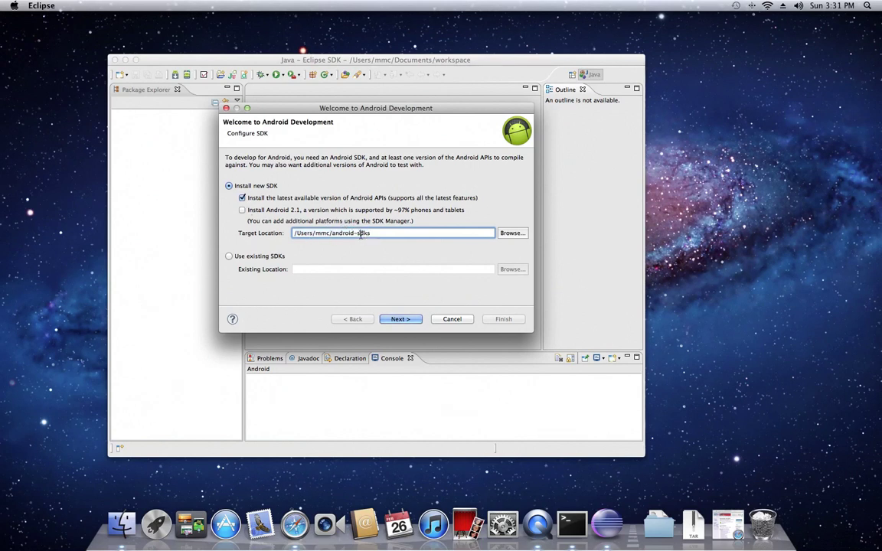
# Step: Set the target location for a new SDK installation to the android-sdk-macosx folder in the home folder
pyautogui.click(459, 232)
pyautogui.click(510, 234)
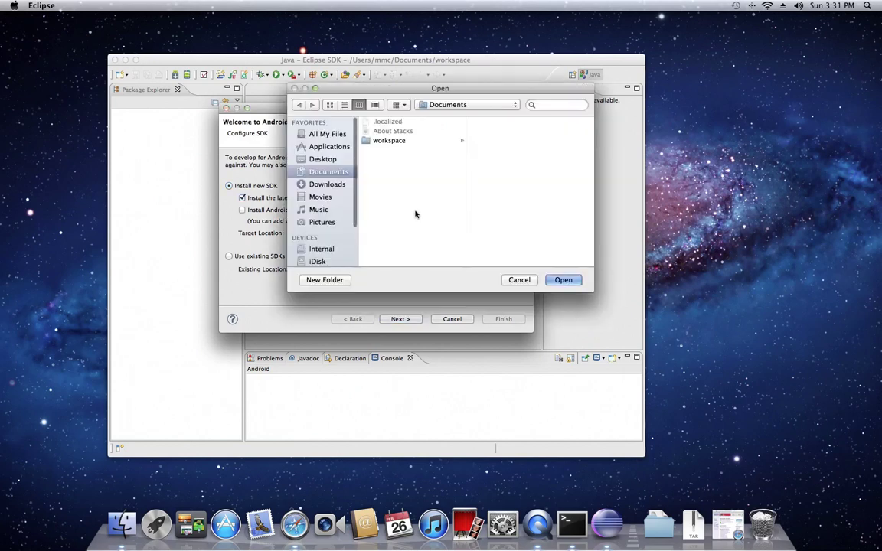
pyautogui.scroll(-4, 323, 225)
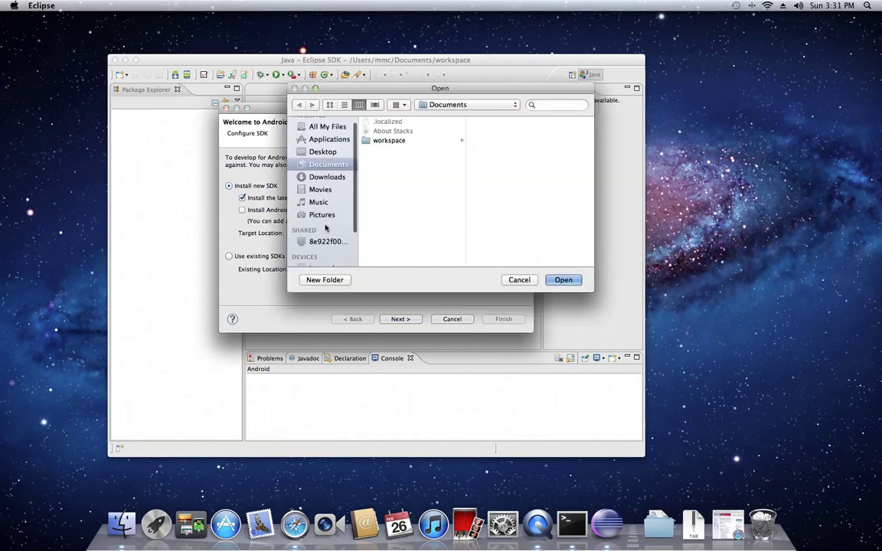
pyautogui.click(322, 224)
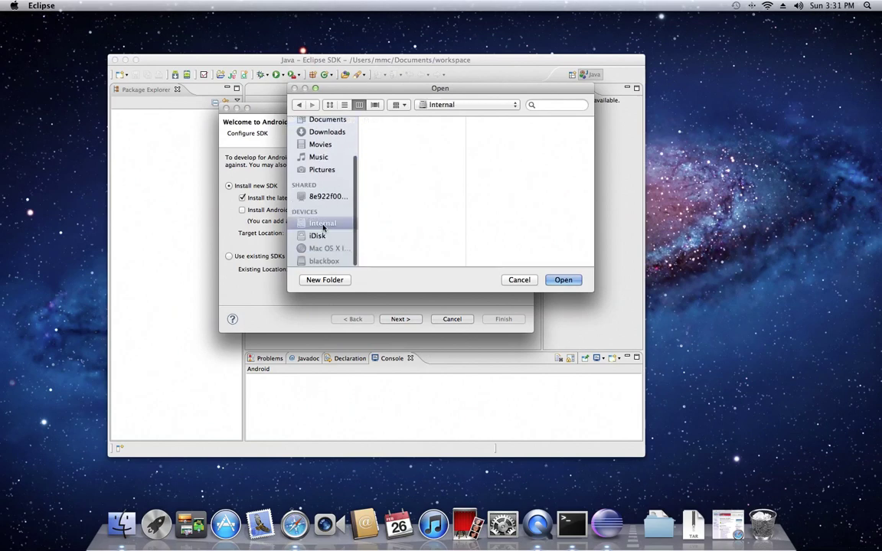
pyautogui.scroll(4, 320, 245)
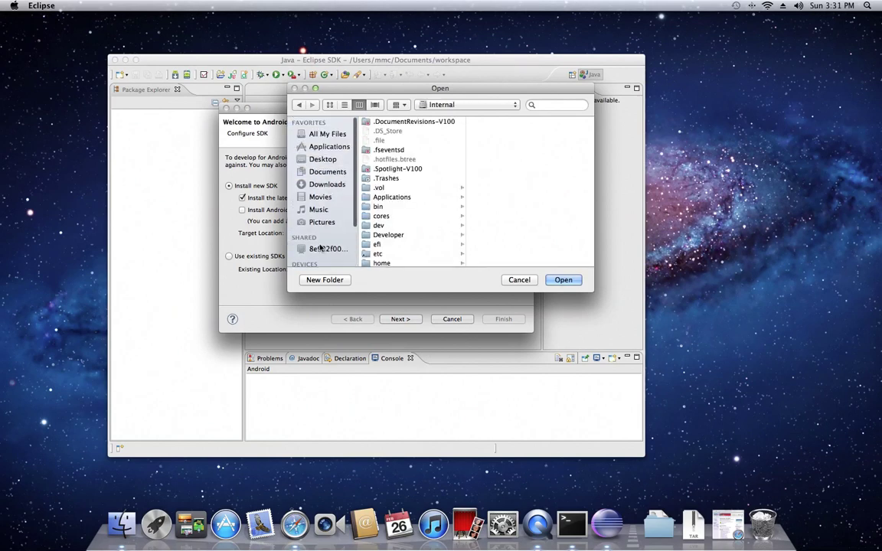
pyautogui.click(321, 173)
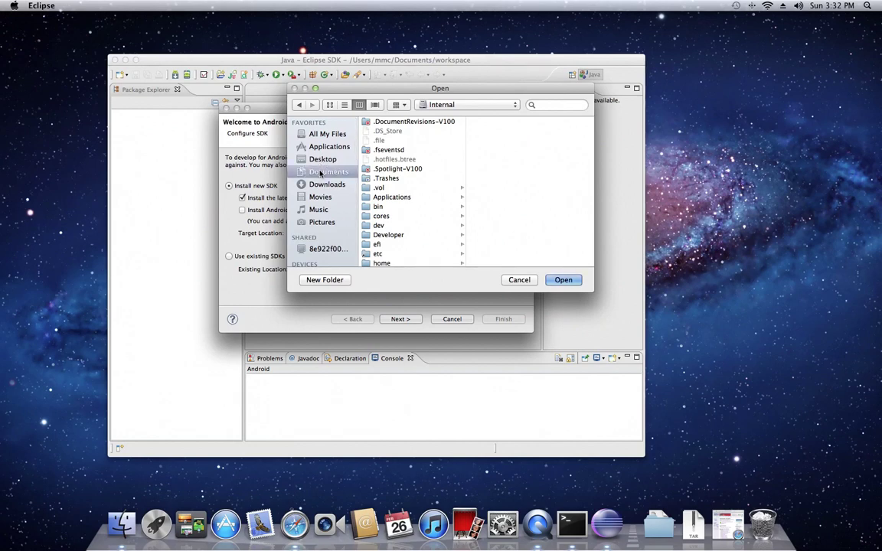
pyautogui.click(437, 107)
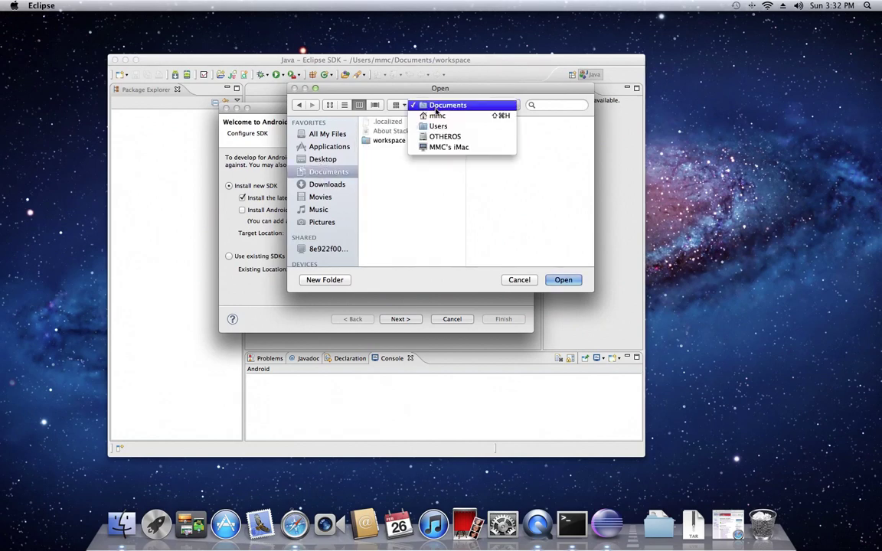
pyautogui.click(437, 116)
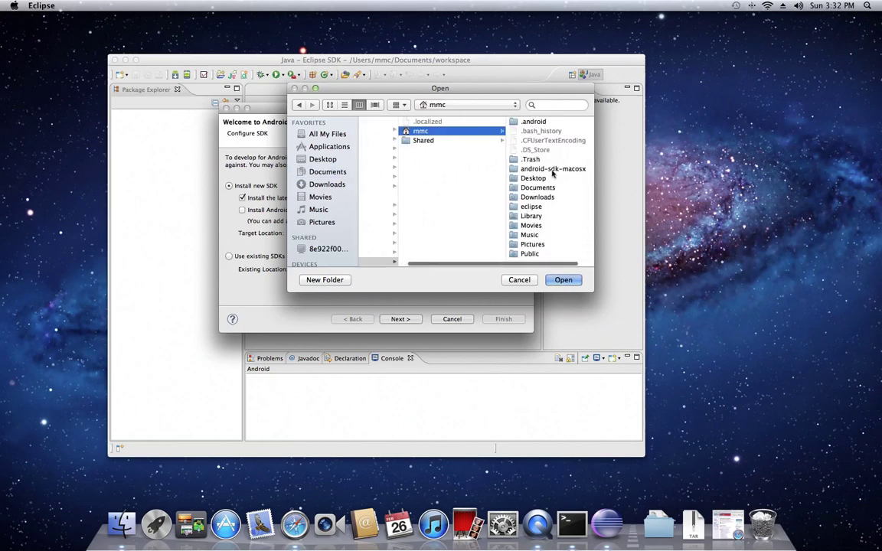
pyautogui.click(552, 169)
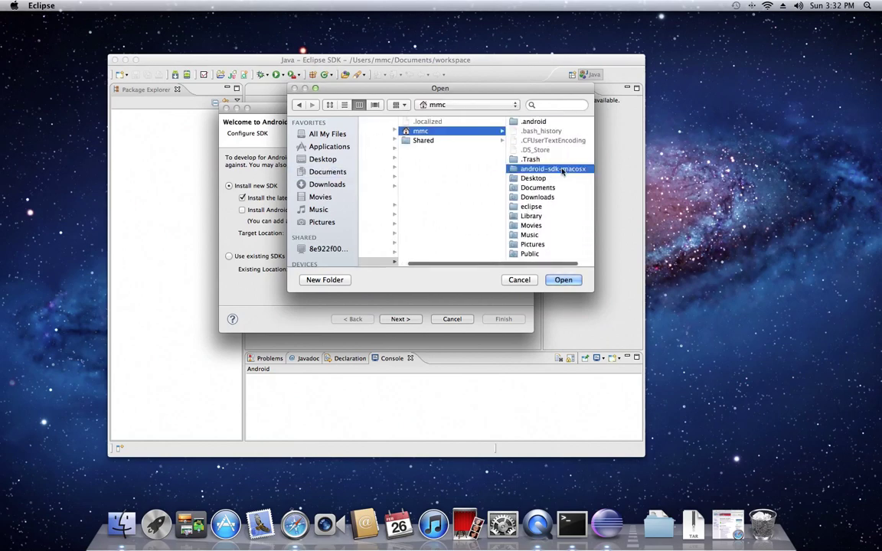
pyautogui.click(564, 281)
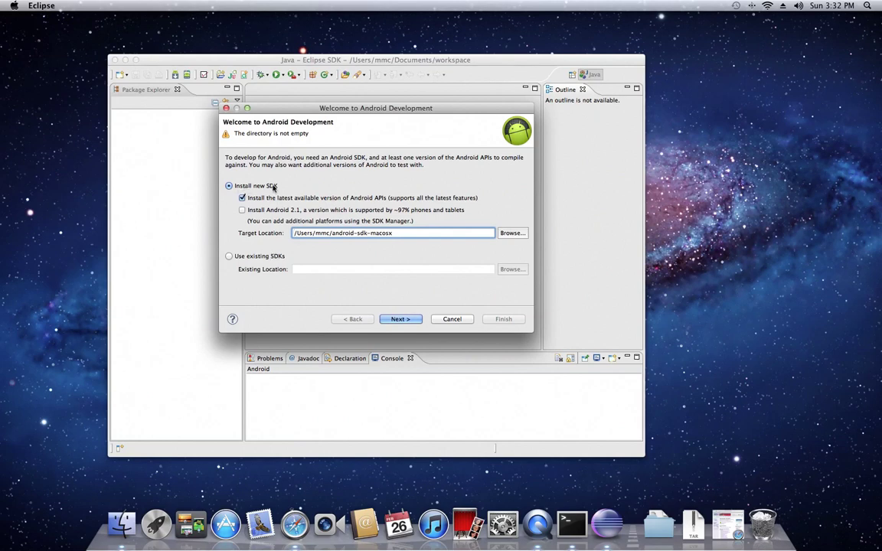
# Step: Use the existing SDK in the android-sdk-macosx folder and finish the Android setup with Yes for sending usage statistics to Google
pyautogui.click(262, 258)
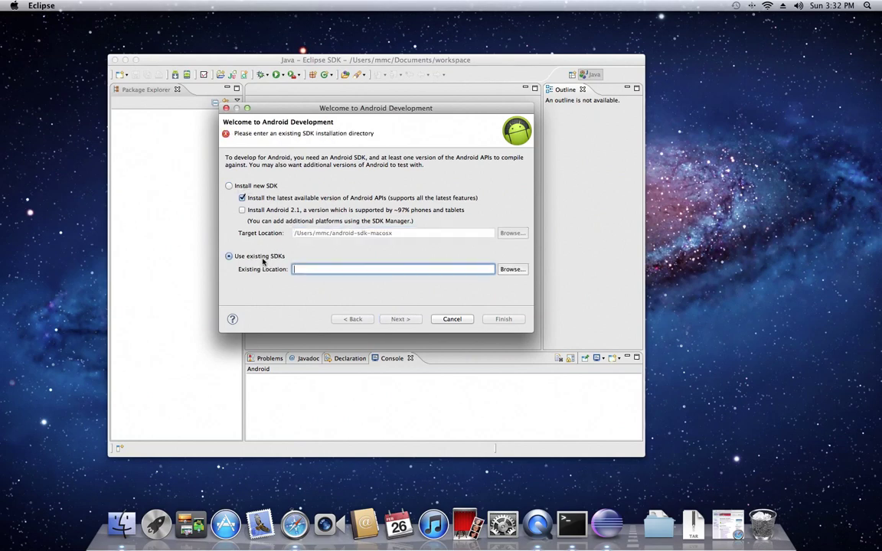
pyautogui.click(510, 269)
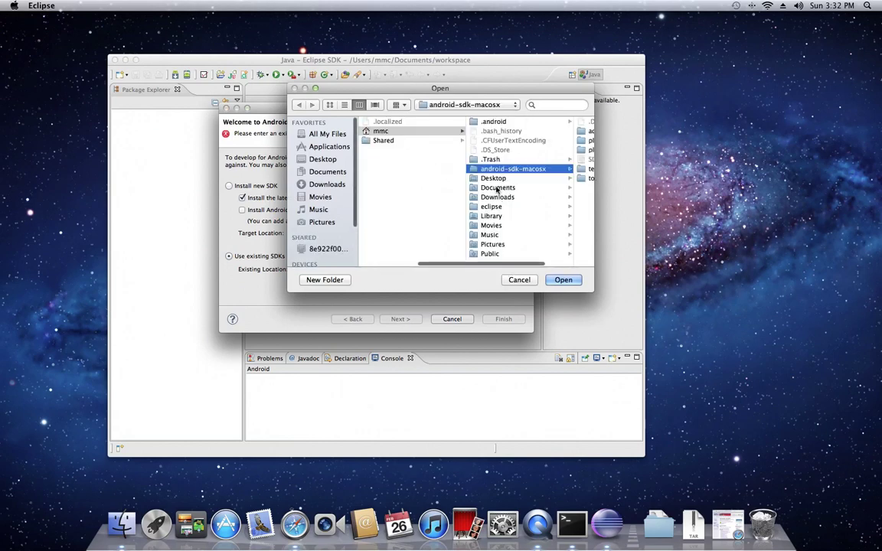
pyautogui.click(559, 281)
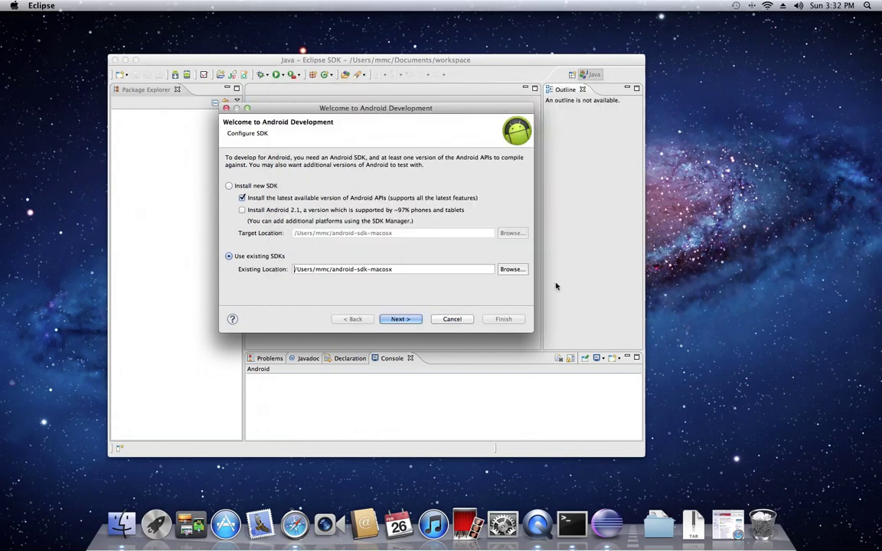
pyautogui.click(404, 319)
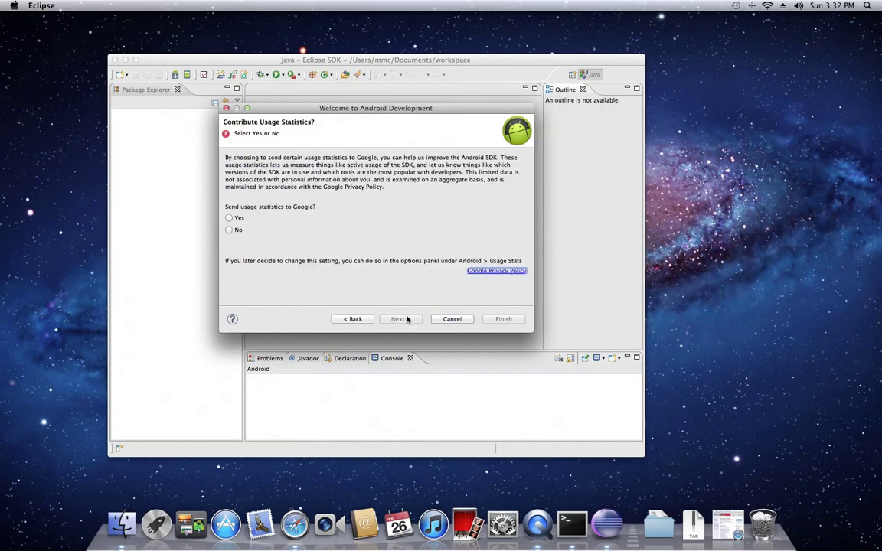
pyautogui.click(230, 217)
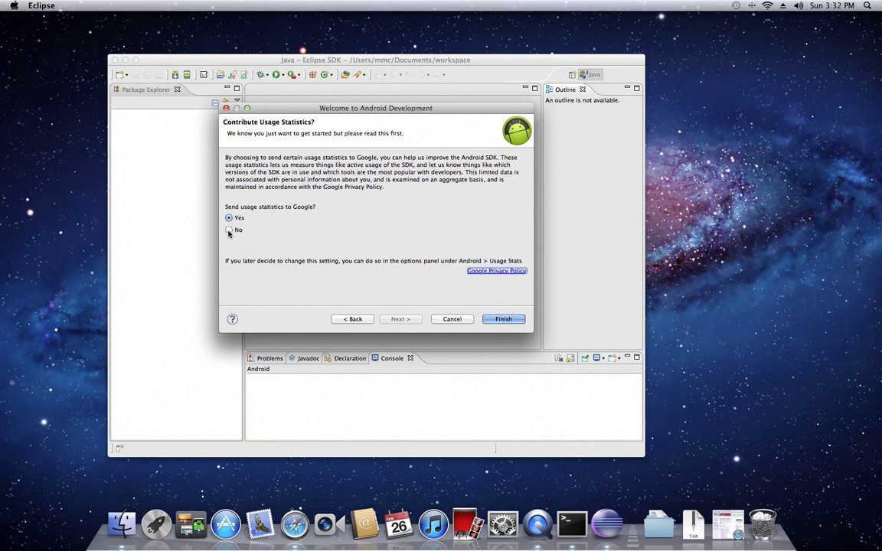
pyautogui.click(504, 320)
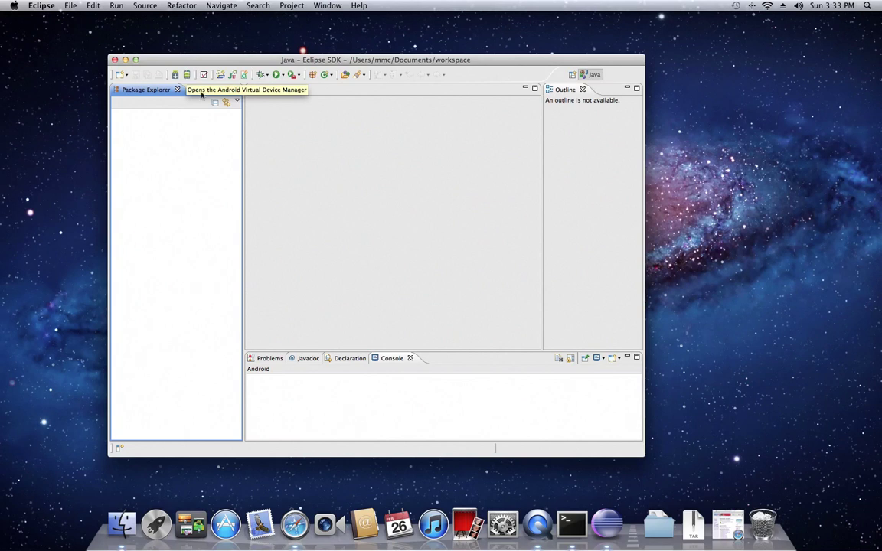
# Step: Examine the Android wizards offered for new items, select Android Project among them and leave without creating anything
pyautogui.click(124, 77)
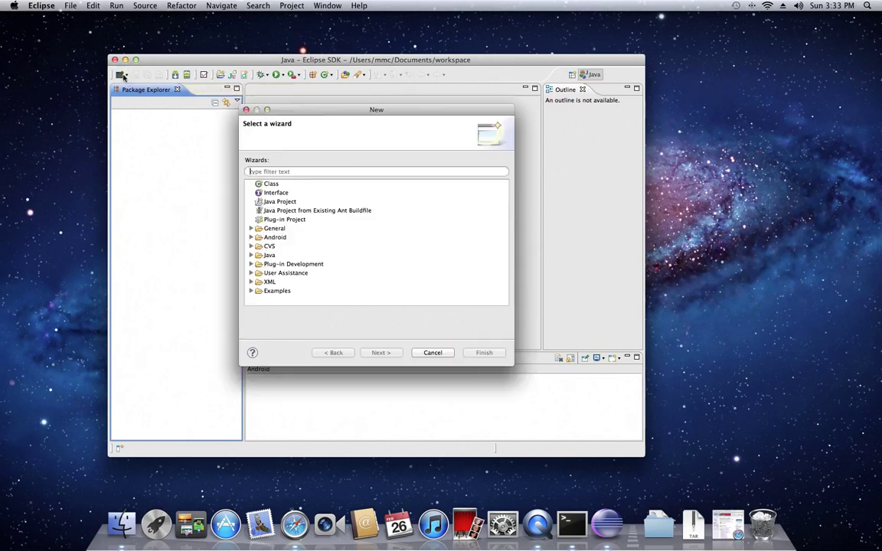
pyautogui.click(274, 239)
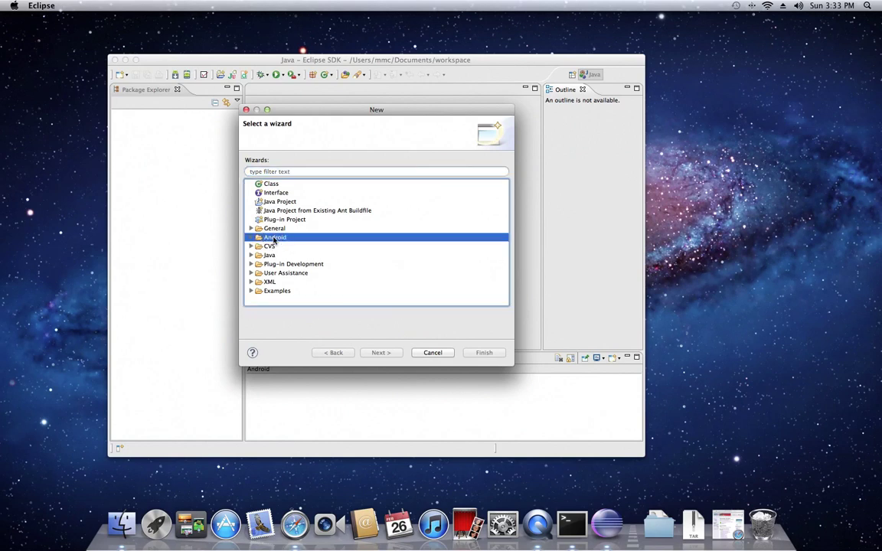
pyautogui.click(251, 238)
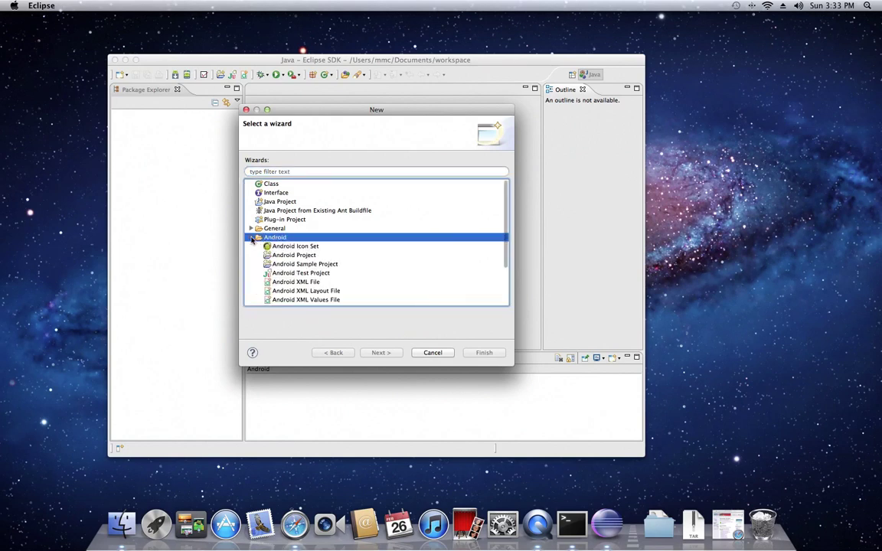
pyautogui.click(292, 256)
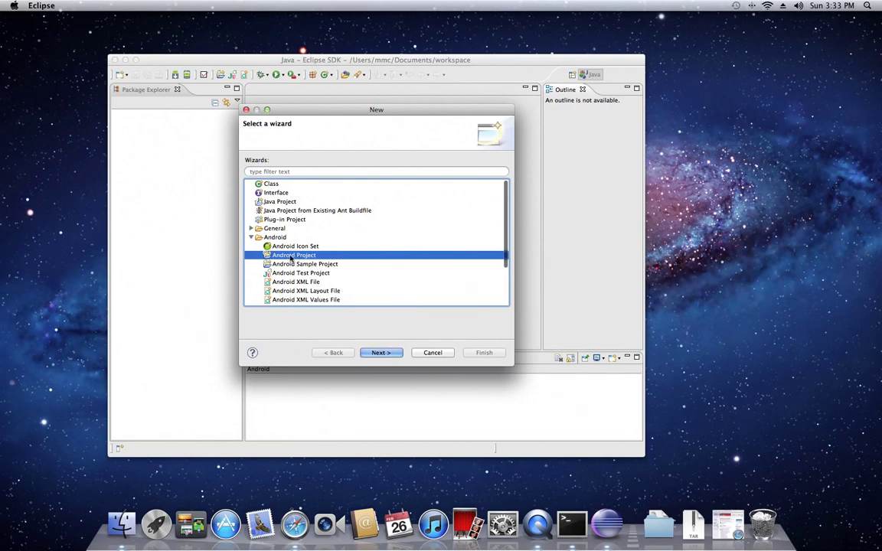
pyautogui.click(431, 353)
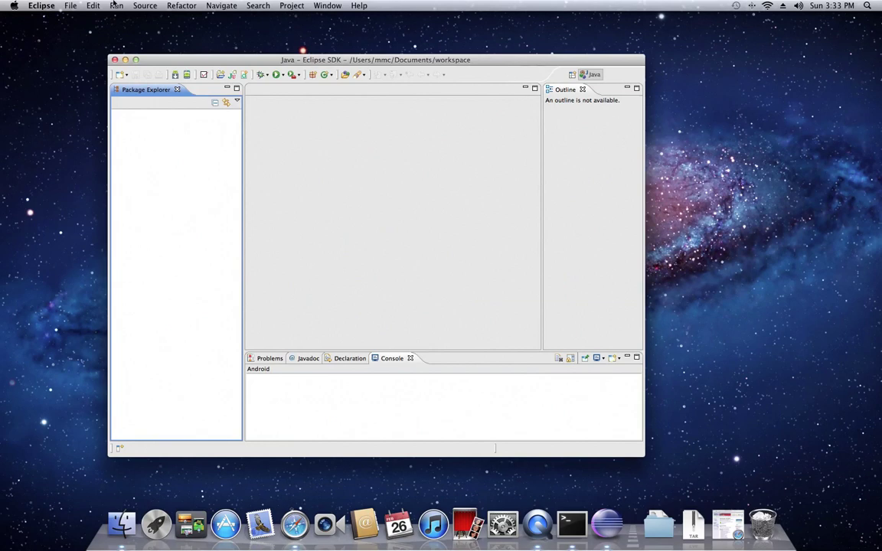
# Step: Examine the Android project types in the New Project wizard, select Android Project and leave without creating a project
pyautogui.click(68, 5)
pyautogui.moveTo(80, 19)
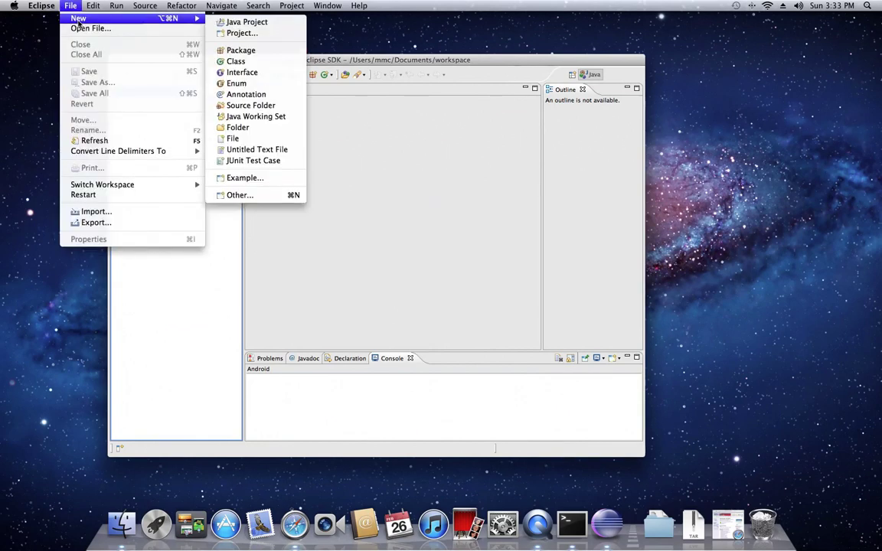
pyautogui.click(232, 34)
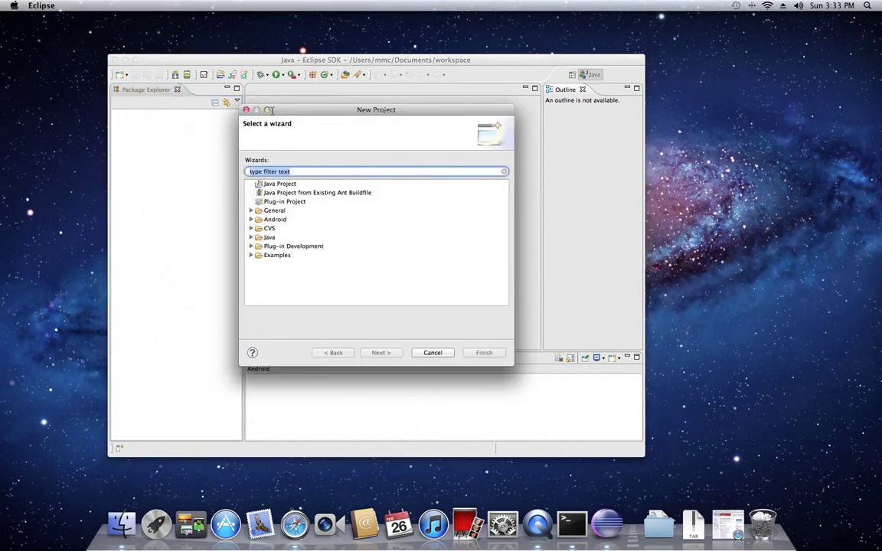
pyautogui.click(254, 220)
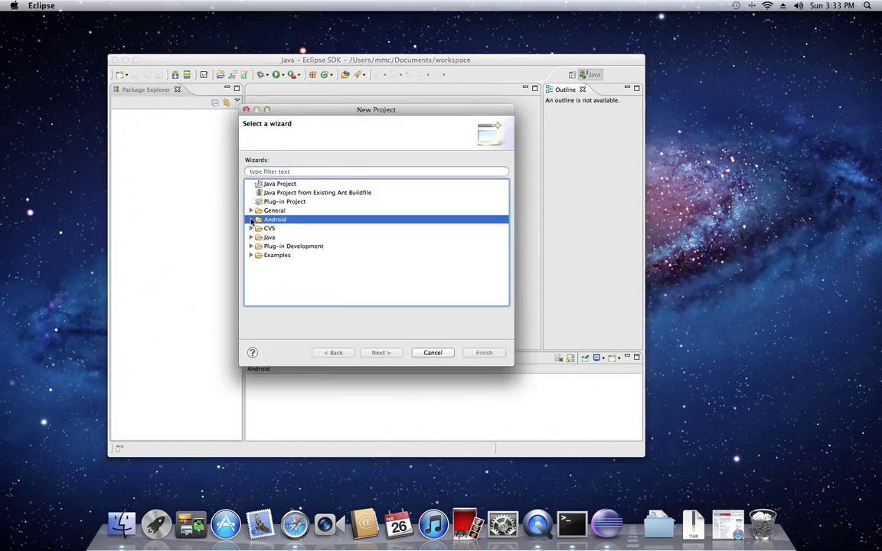
pyautogui.click(251, 219)
pyautogui.click(292, 230)
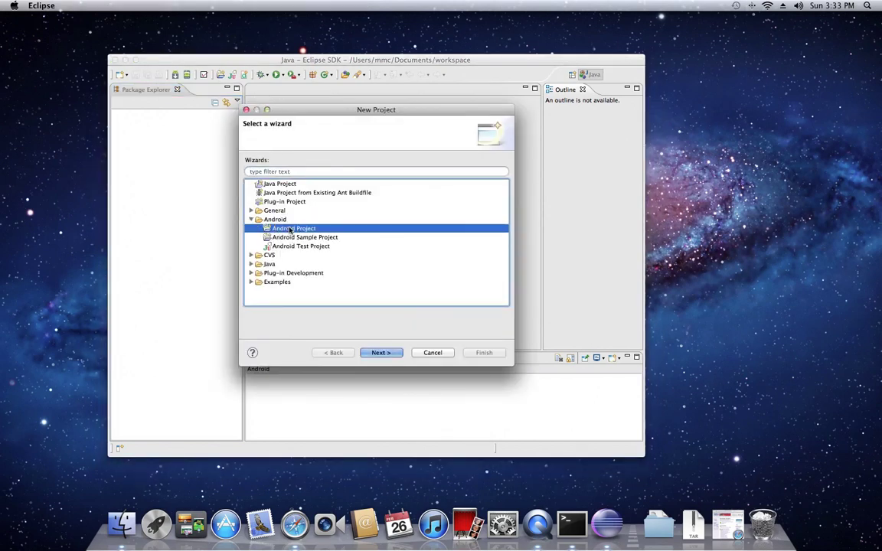
pyautogui.click(433, 353)
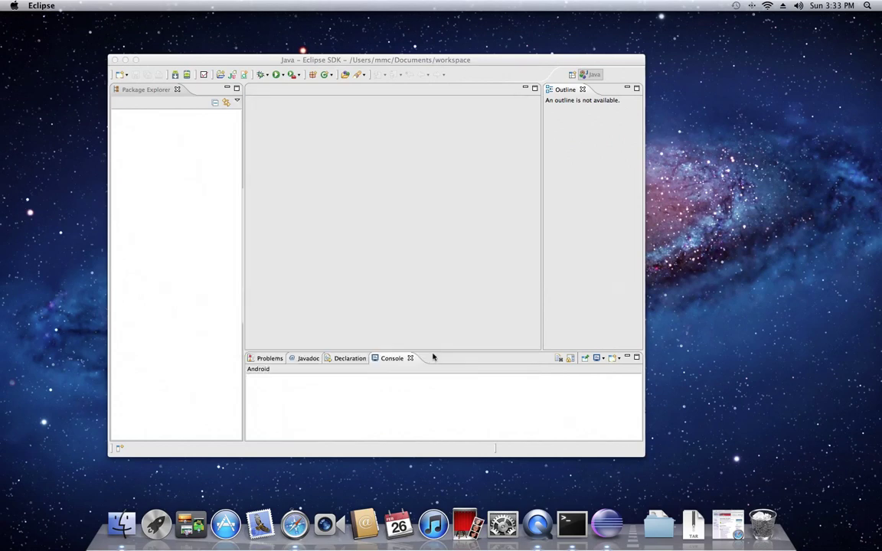